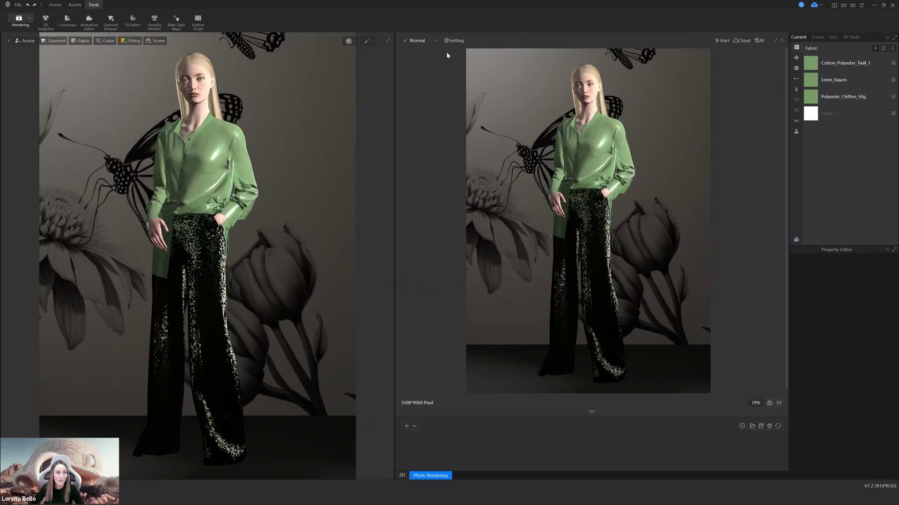
Step: Switch the rendering window's render mode from Normal to Ray Tracing
left_click(436, 42)
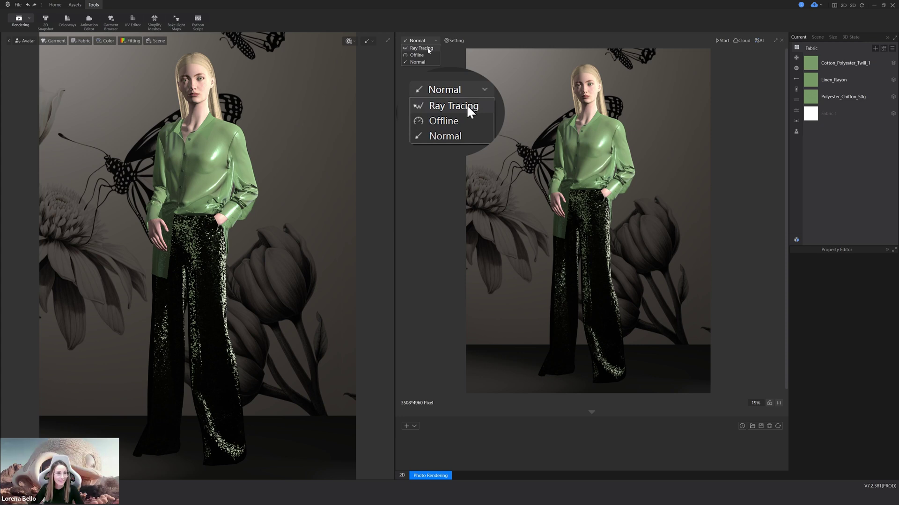
left_click(428, 49)
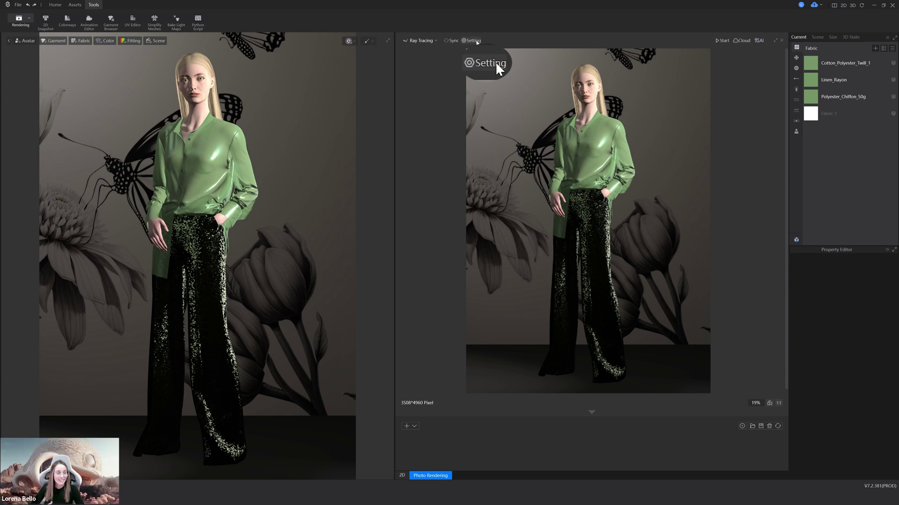
Step: Review the render settings' Ray Tracing options, then show the Light Setting section
left_click(475, 41)
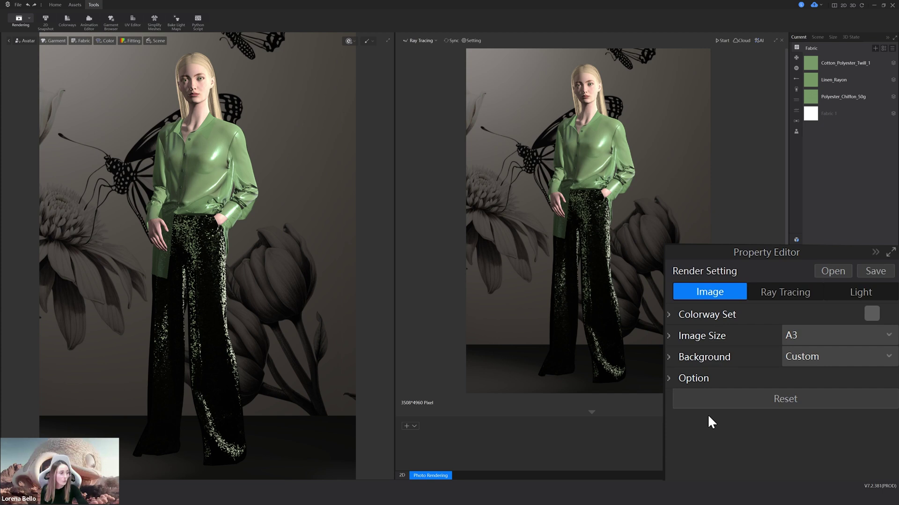
left_click(777, 297)
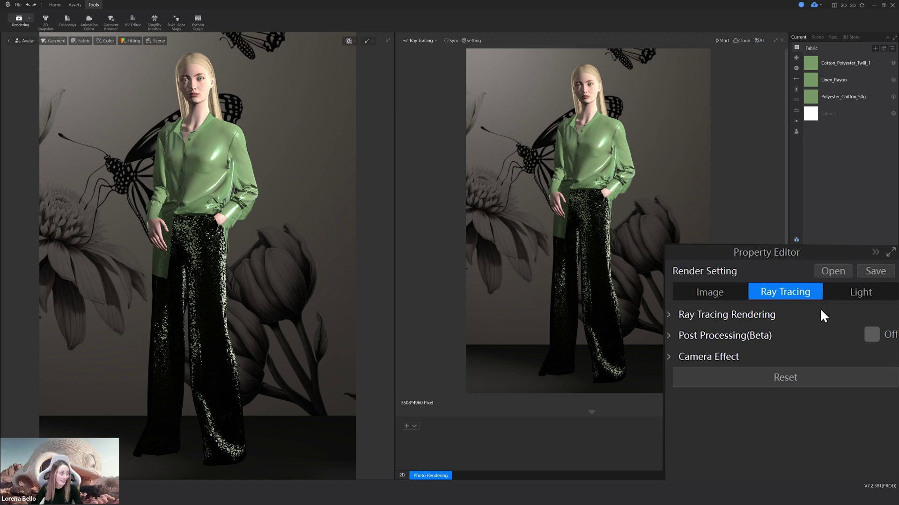
left_click(855, 289)
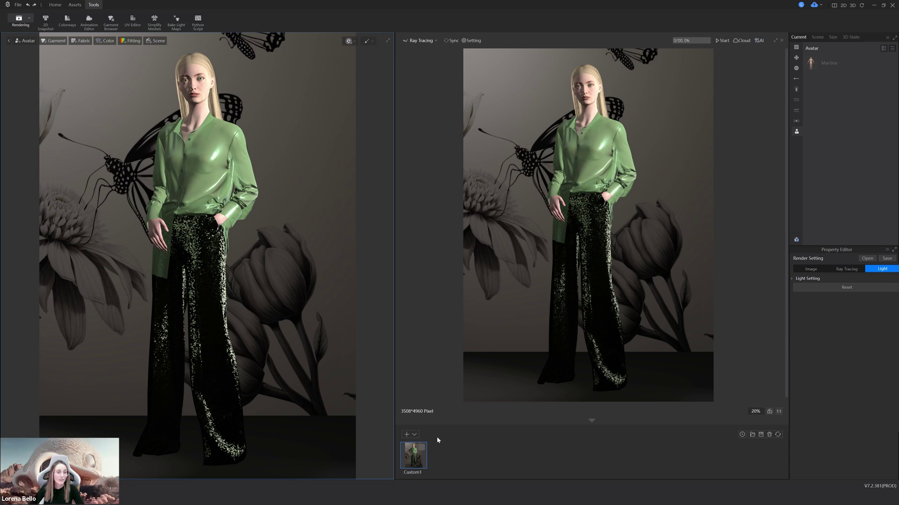
Step: Add the 1/4 Right and 3/4 Left preset camera views to the render list
left_click(414, 434)
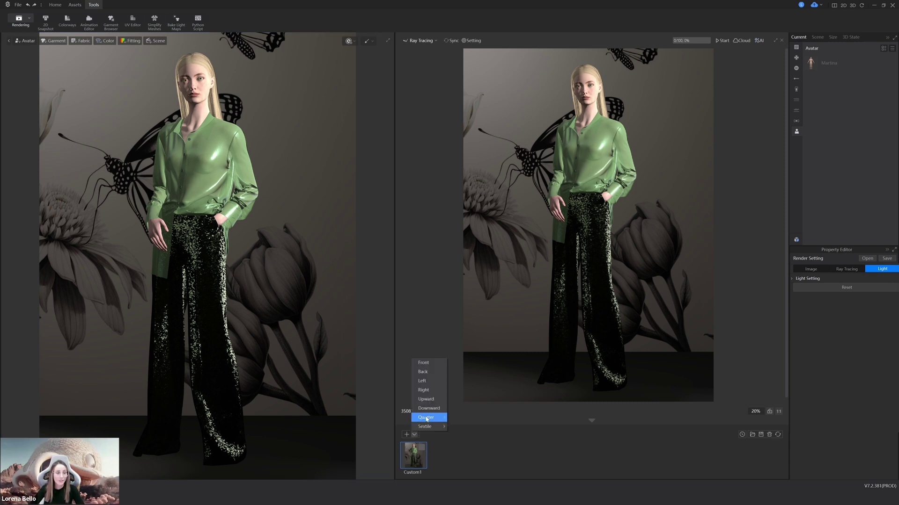
mouse_move(426, 419)
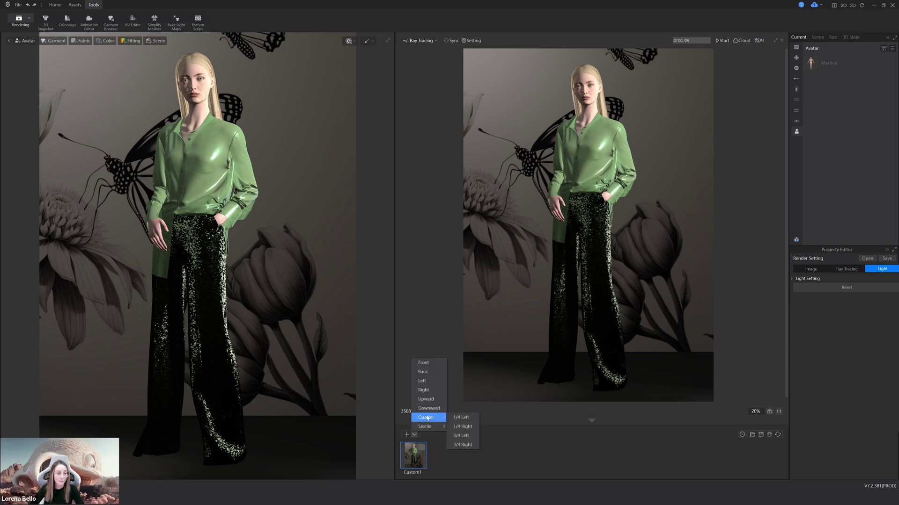
left_click(464, 427)
left_click(414, 434)
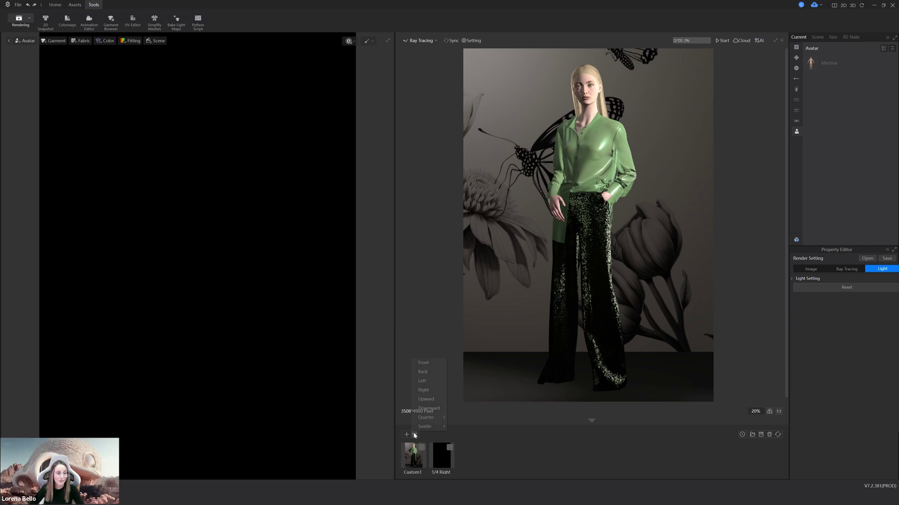
mouse_move(426, 417)
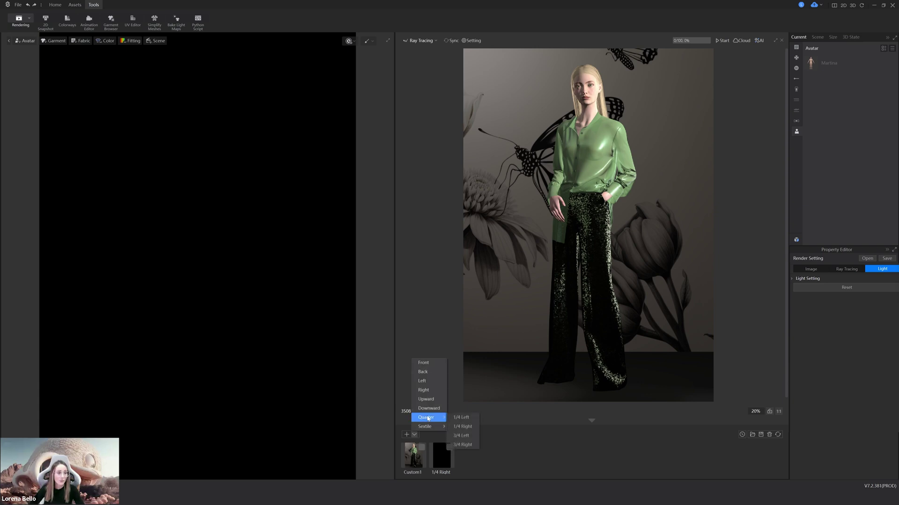
left_click(462, 436)
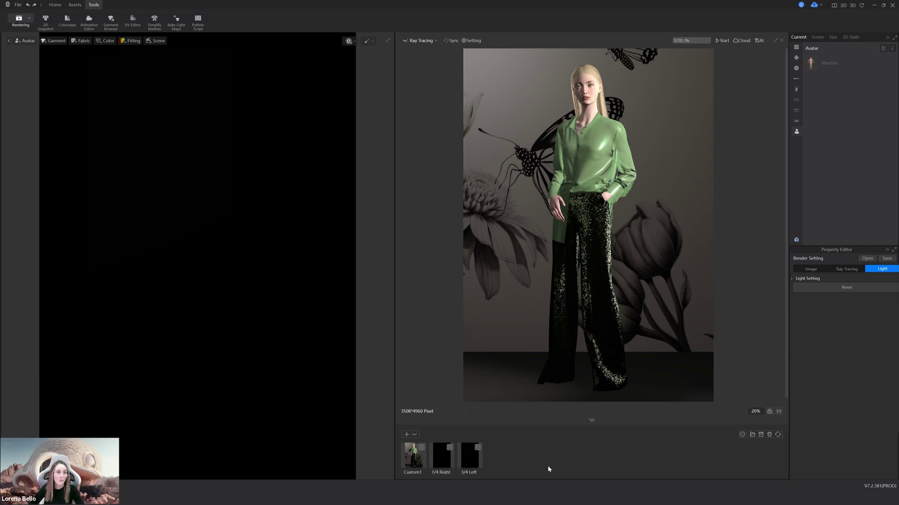
Step: Lock all scene lights to the avatar, then check the 1/4 Right and Custom1 views
left_click(794, 280)
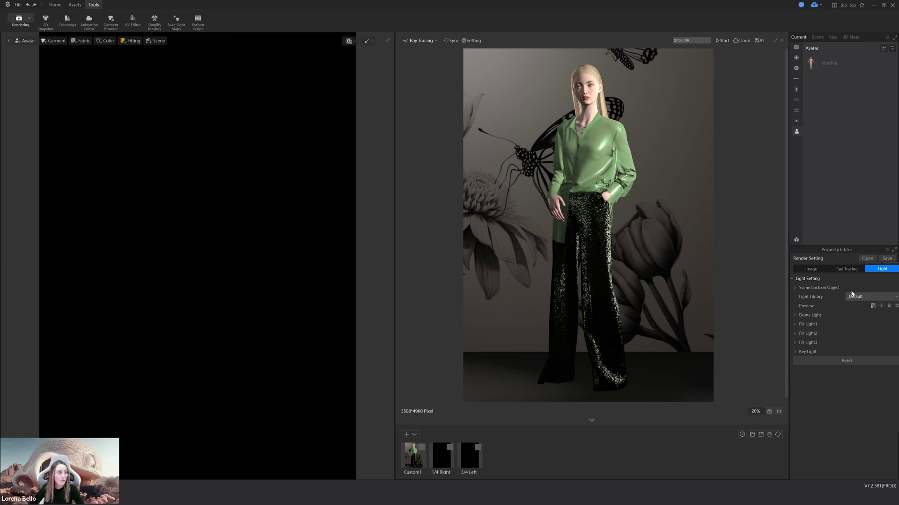
left_click(872, 305)
left_click(795, 288)
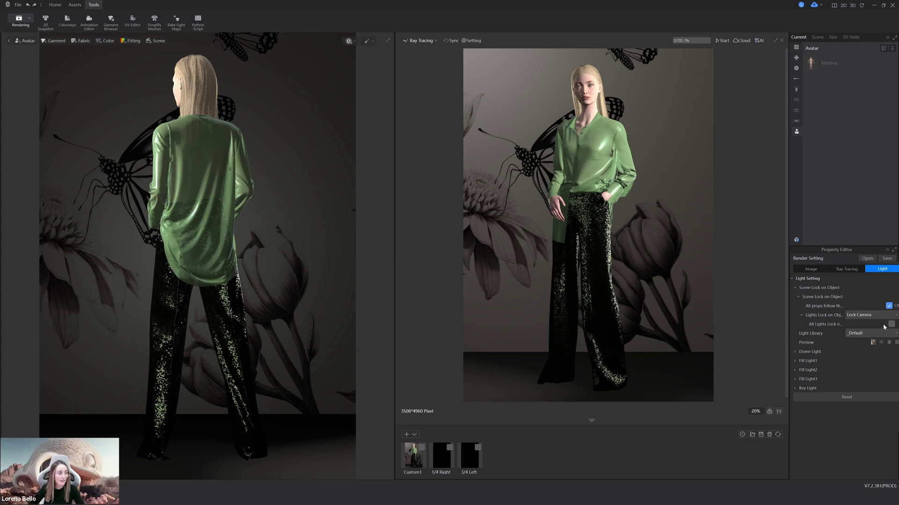
left_click(889, 316)
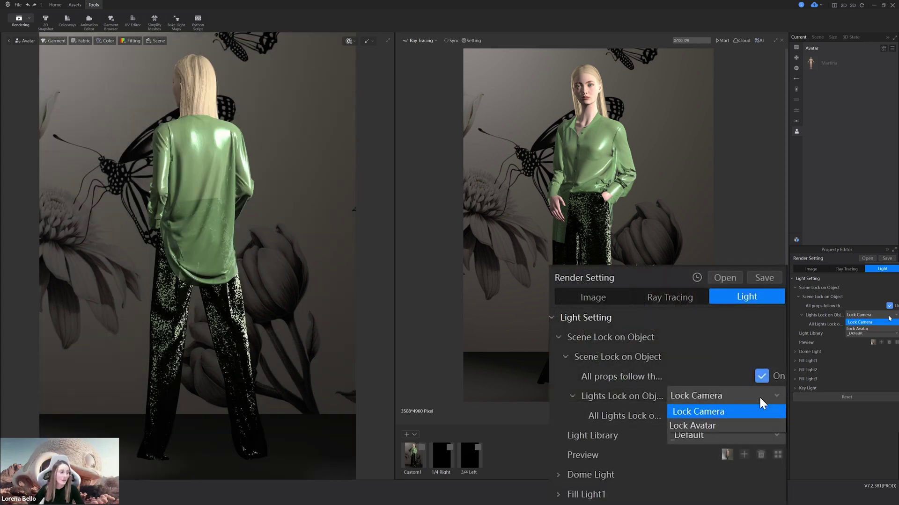
left_click(884, 329)
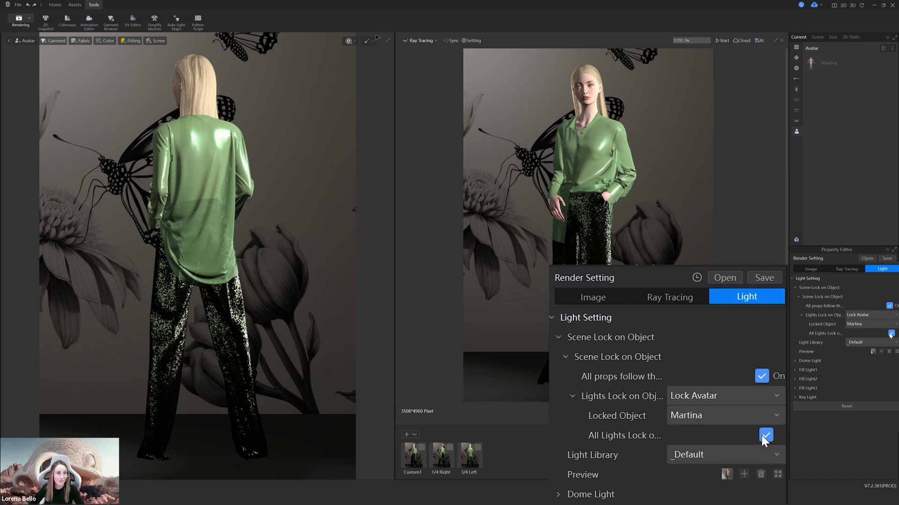
left_click(890, 333)
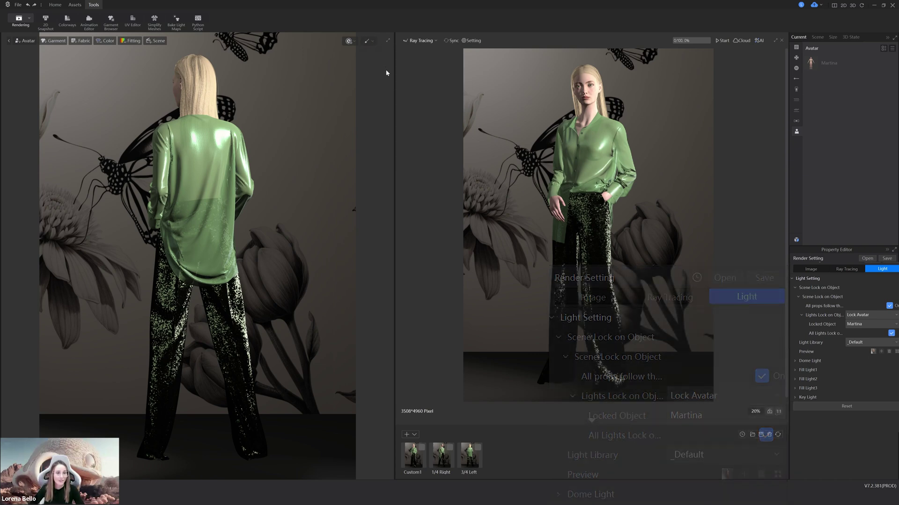
left_click(446, 465)
left_click(418, 461)
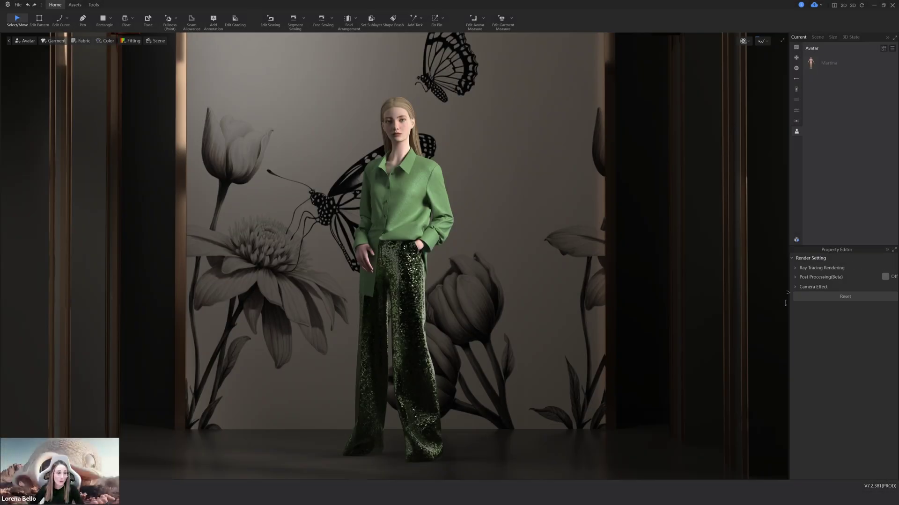
Step: Enable the physical camera without auto focus, set depth of field to 57, and click-focus the model
left_click(795, 288)
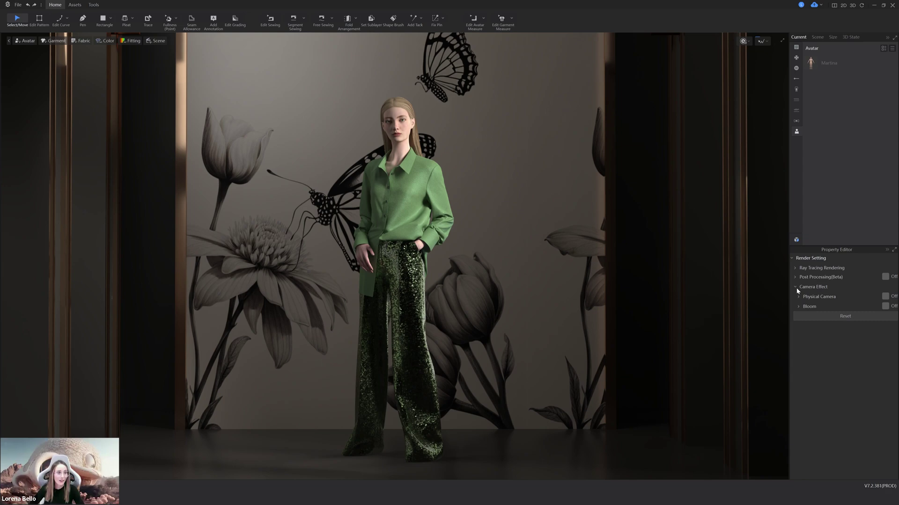
left_click(885, 296)
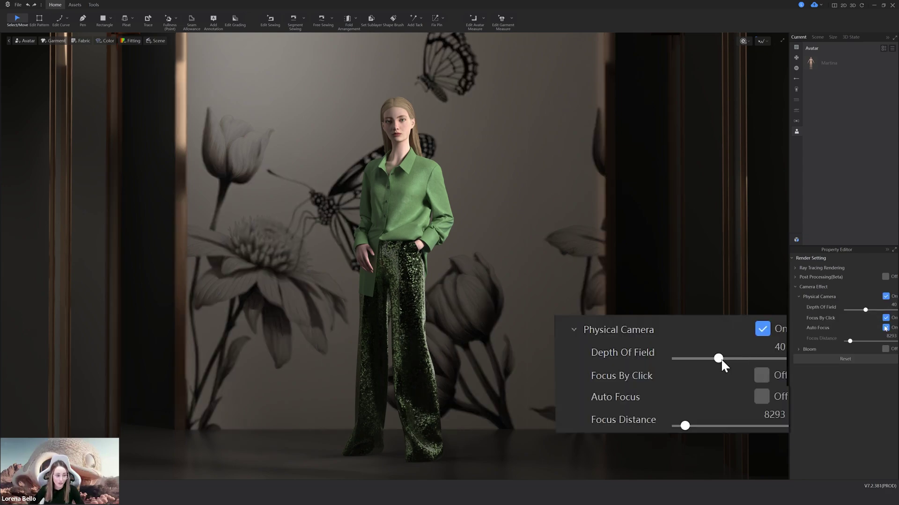
left_click(885, 328)
left_click(885, 328)
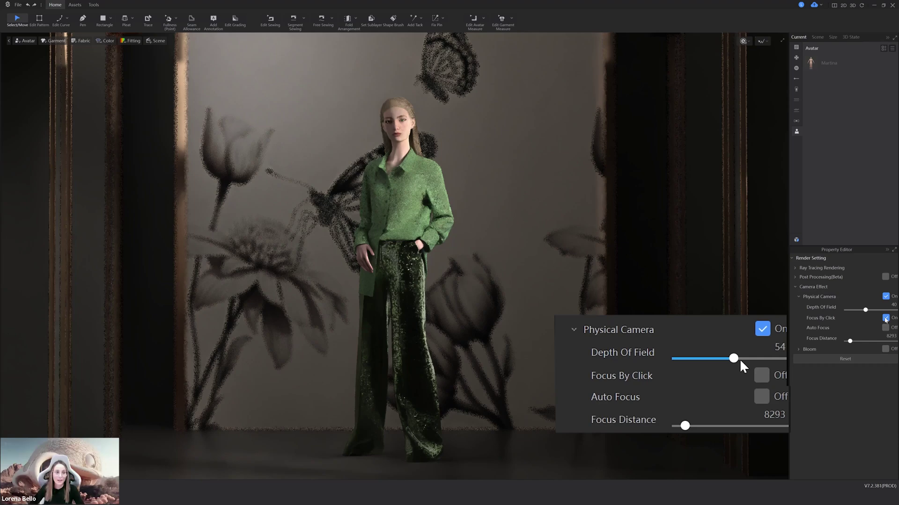
left_click(886, 319)
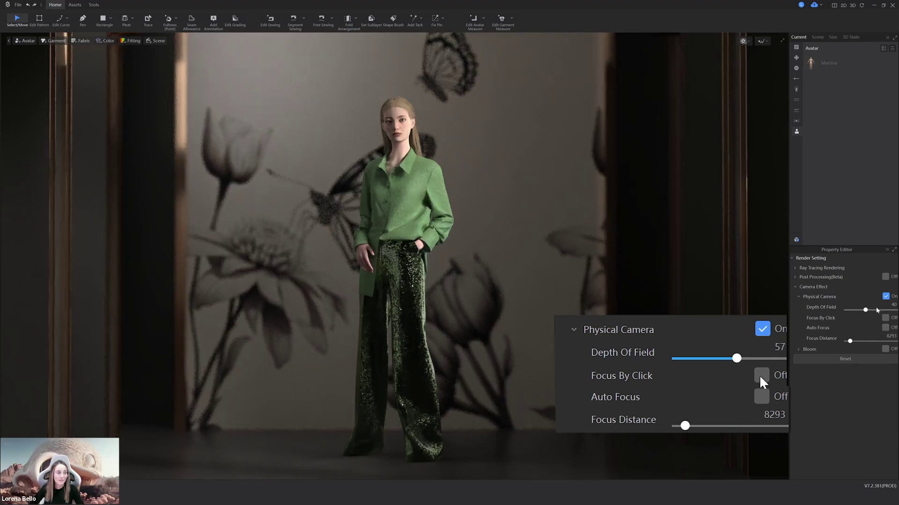
left_click_drag(866, 310, 875, 313)
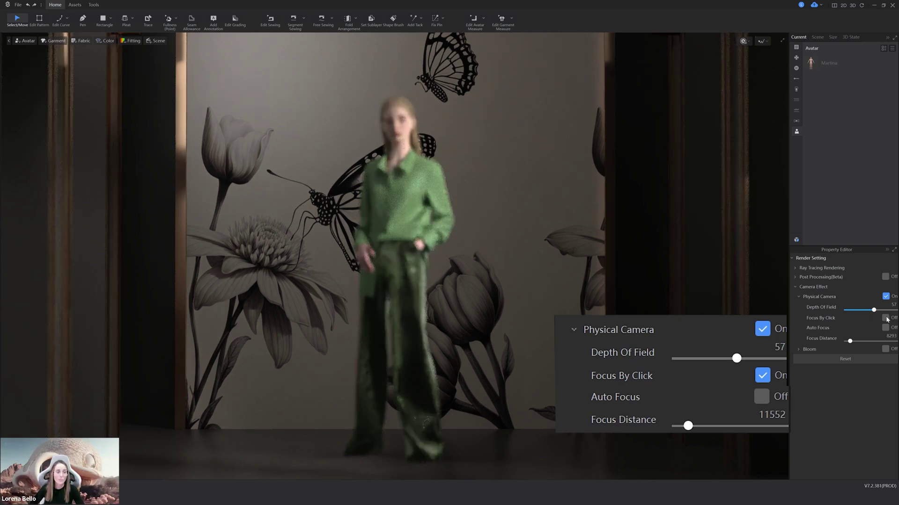
left_click(886, 318)
left_click(452, 273)
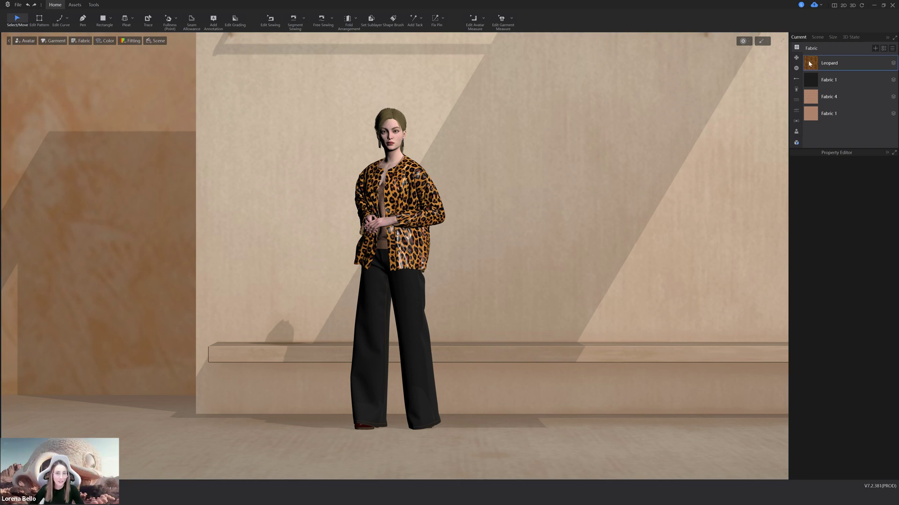
Step: Inspect the Leopard fabric's Angora fur properties, then bring up the rendering window with F6
left_click(809, 64)
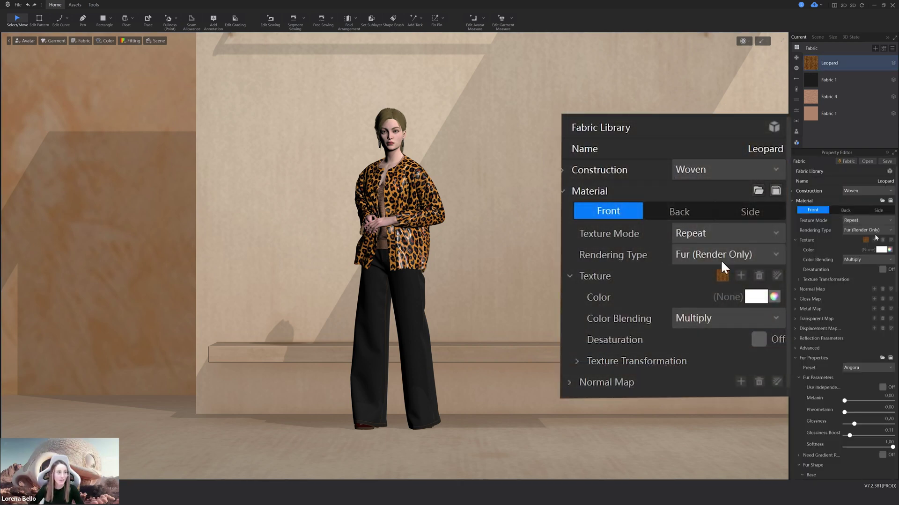
scroll(851, 305, "down", 3)
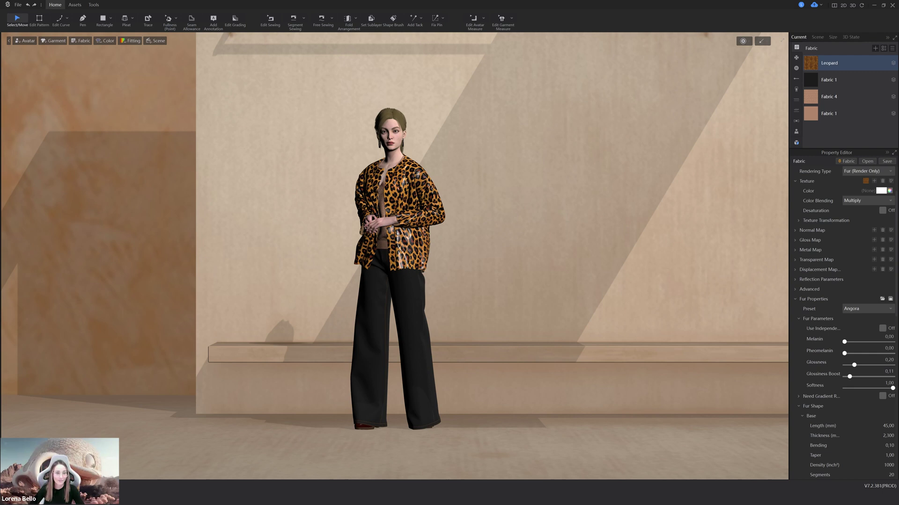
key("F6")
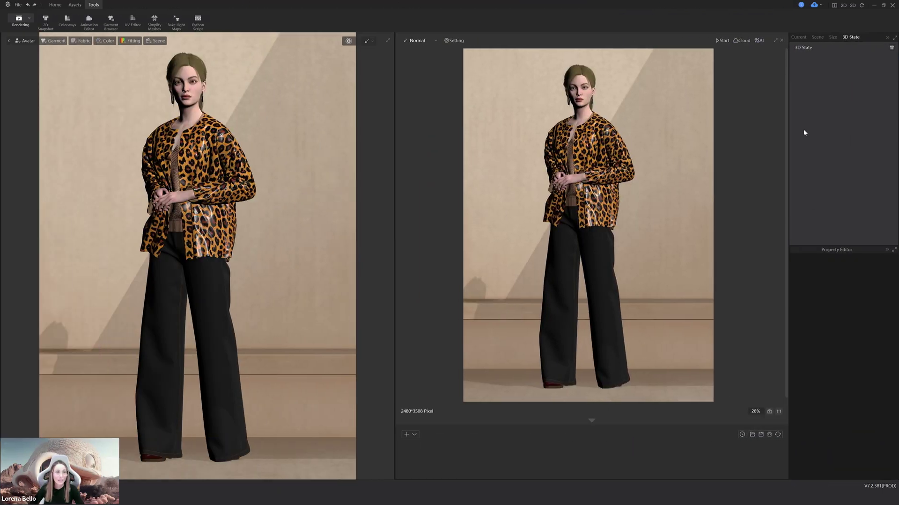
Step: Render in Ray Tracing with Hair/Fur(Beta) enabled and save a close-up camera view, Custom3
left_click(427, 40)
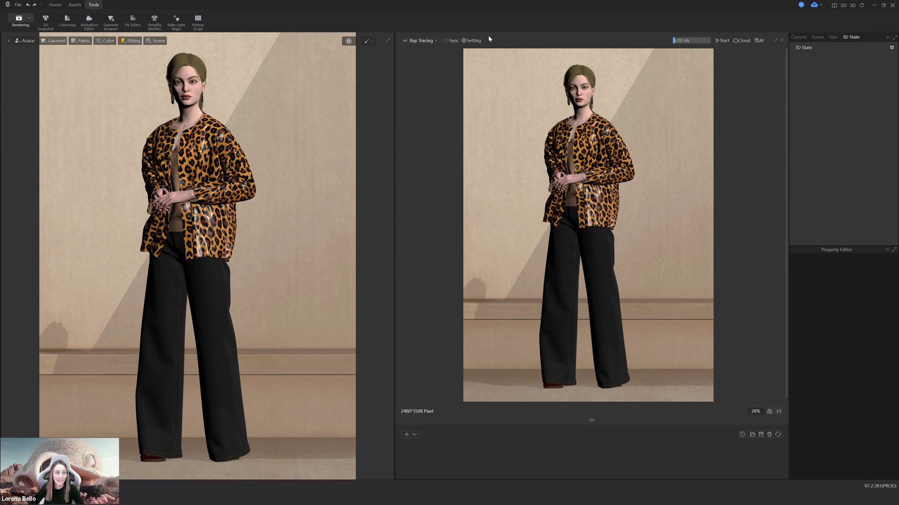
left_click(471, 40)
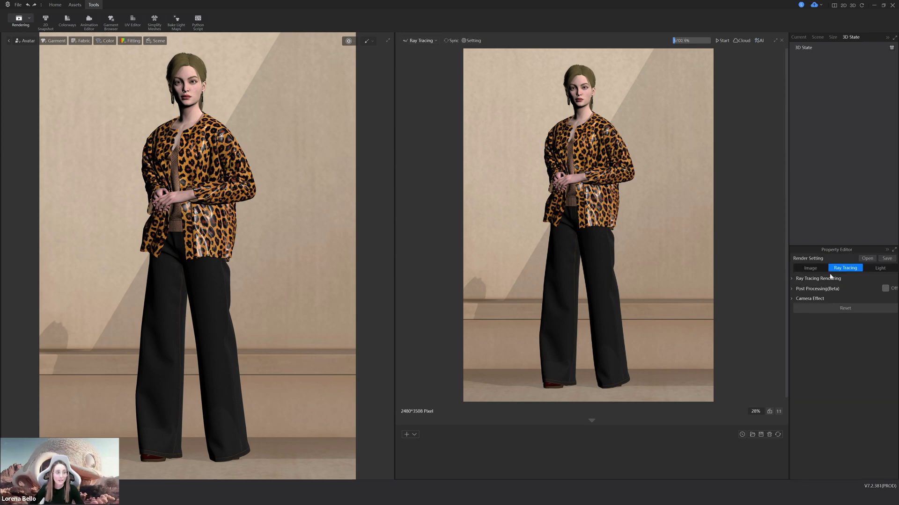
left_click(792, 279)
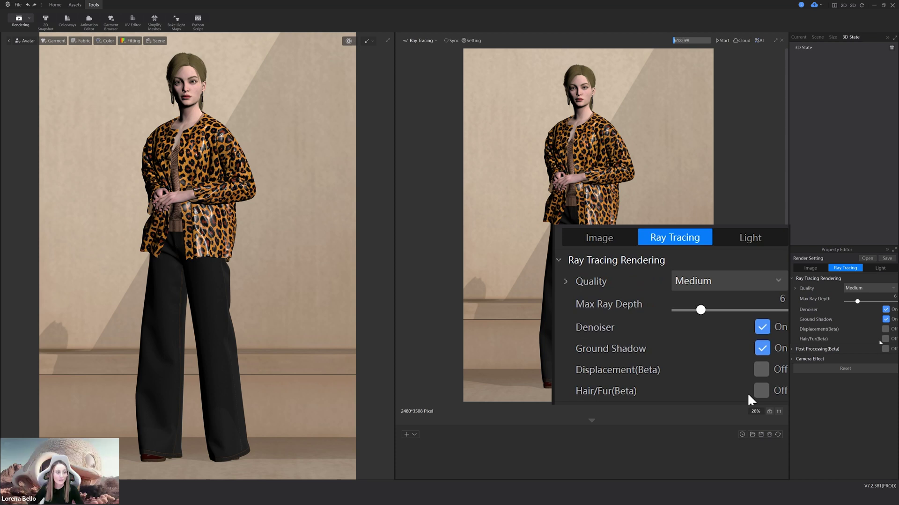
left_click(886, 340)
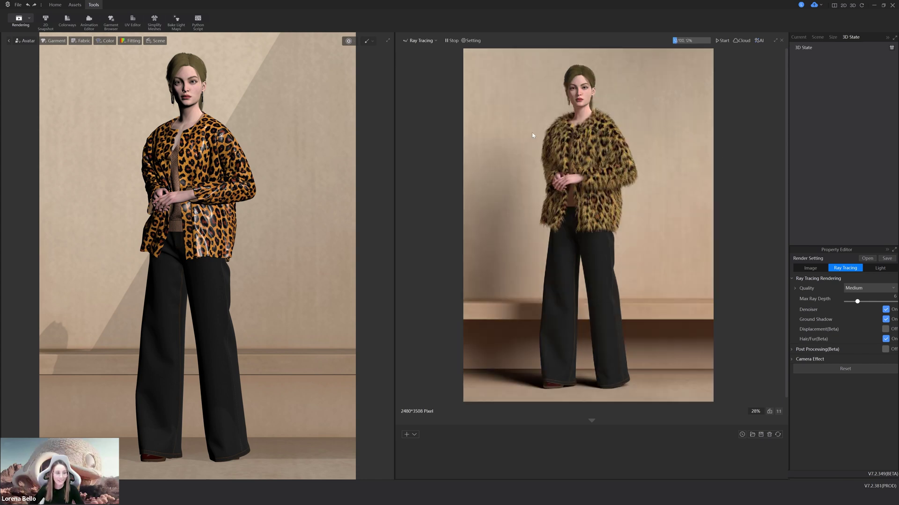
left_click(407, 436)
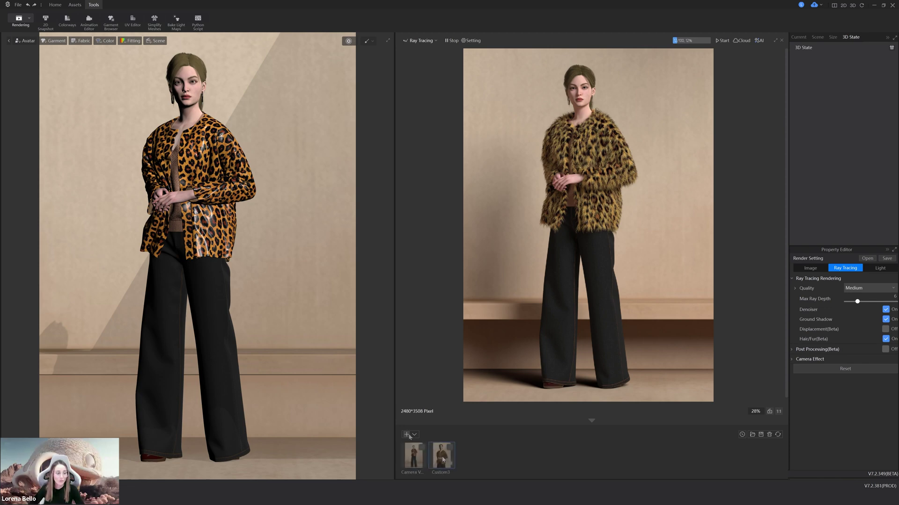
left_click(442, 460)
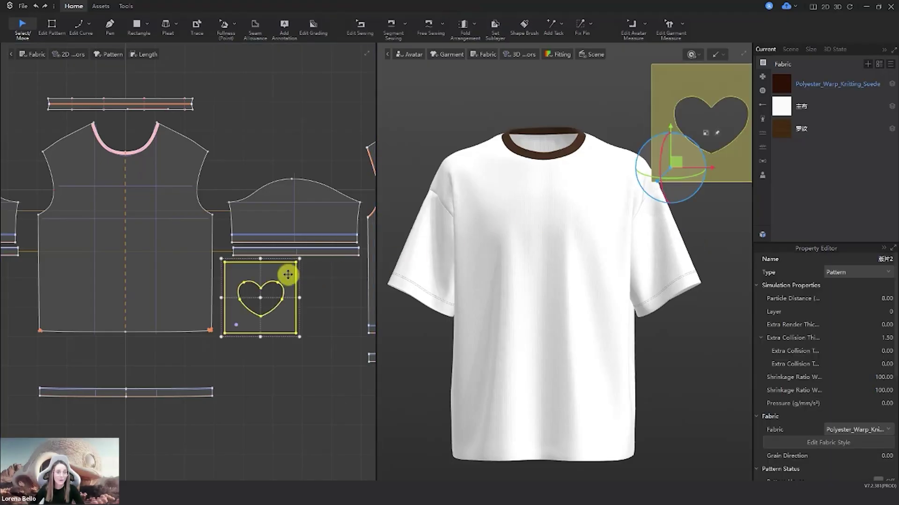
Step: Clone the heart pattern onto the shirt's front piece and view it three-quarter on
right_click(287, 274)
left_click(288, 221)
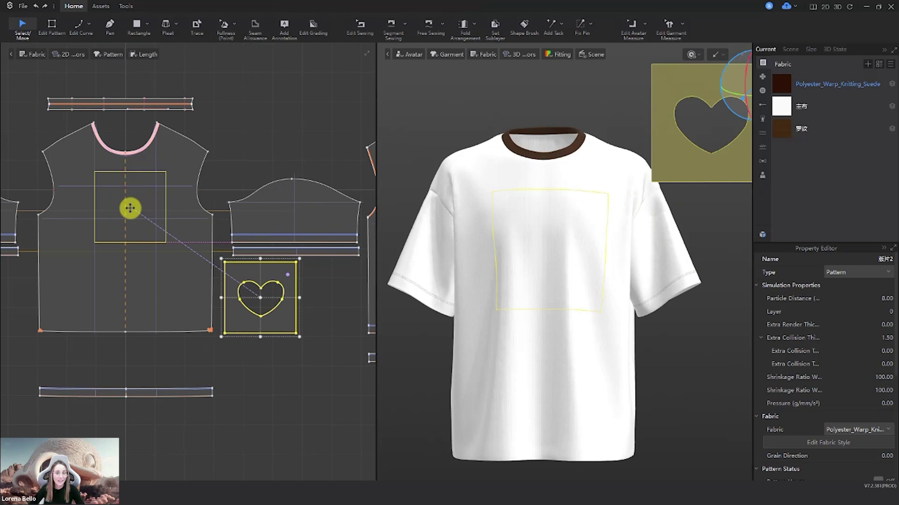
left_click(125, 214)
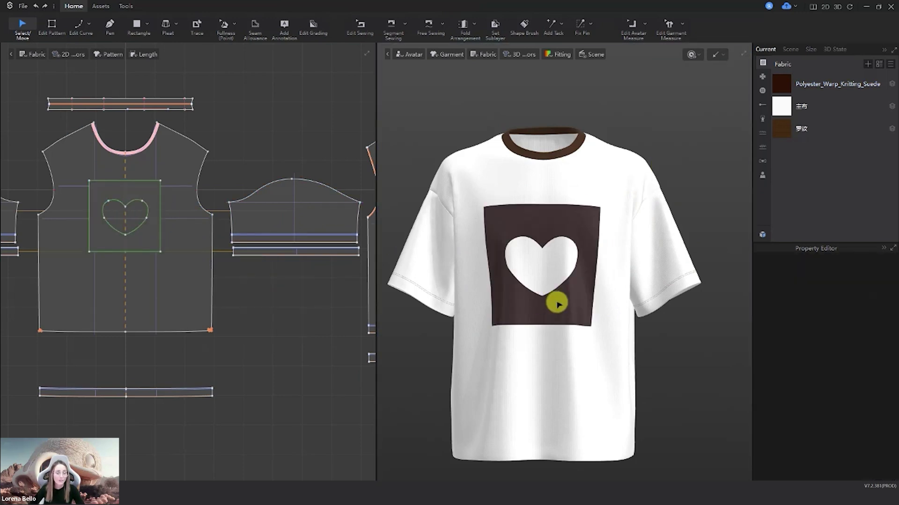
scroll(557, 305, "up", 4)
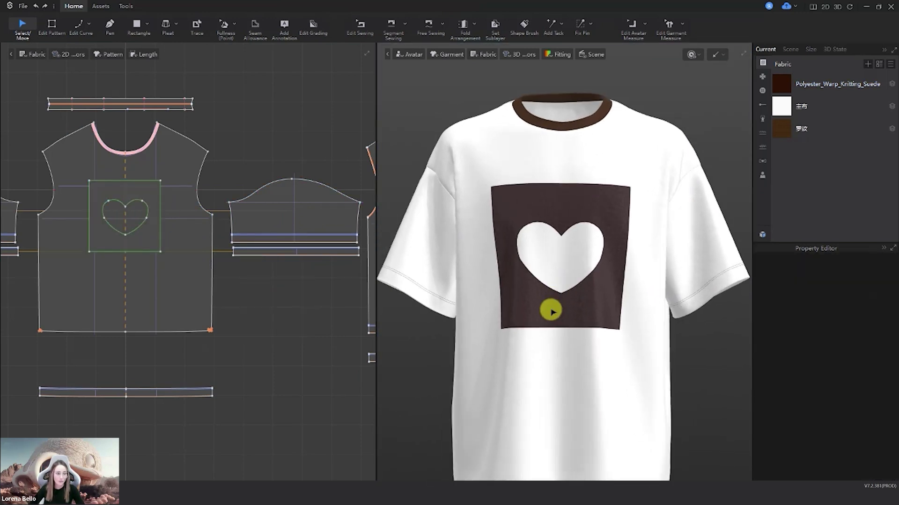
mouse_move(533, 341)
right_mouse_down()
mouse_move(588, 352)
mouse_move(480, 351)
mouse_move(524, 352)
right_mouse_up()
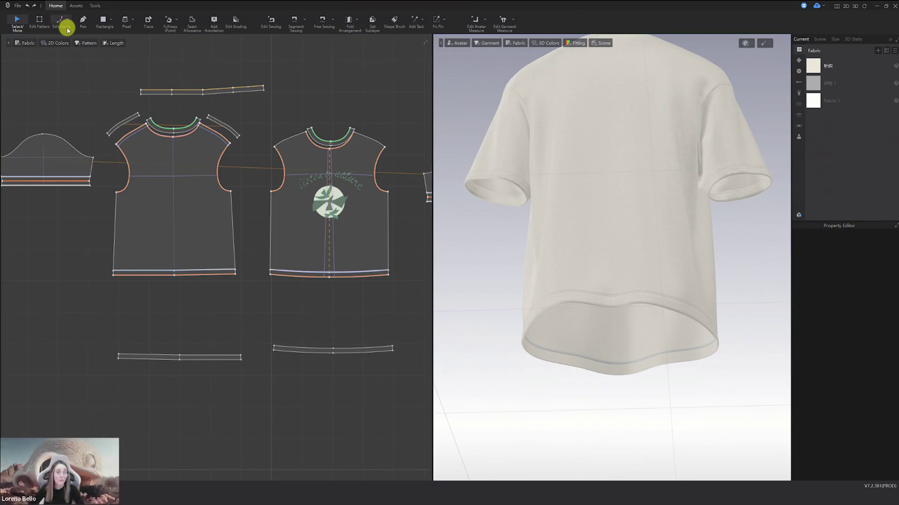
Step: Draw two lines across the back piece, closing them into a band shape
left_click(83, 21)
left_click(114, 245)
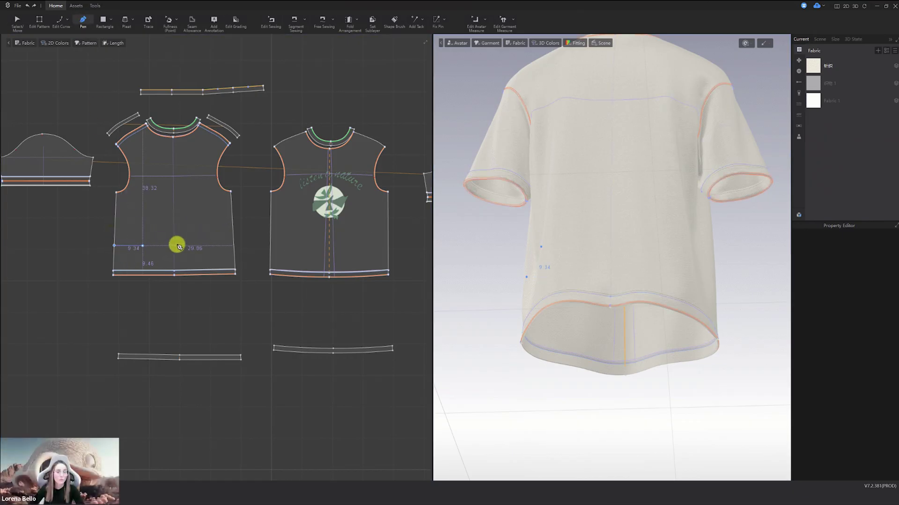
left_click(234, 243)
left_click(234, 258)
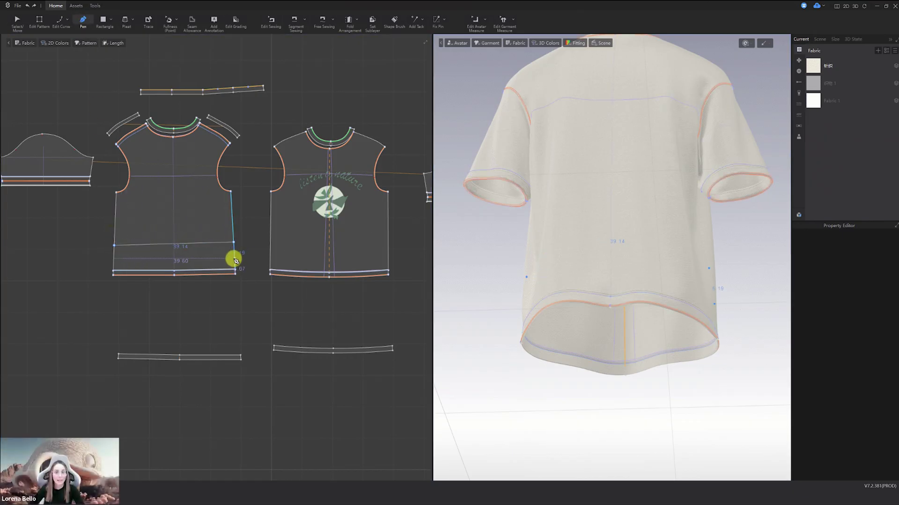
left_click(114, 259)
left_click(116, 245)
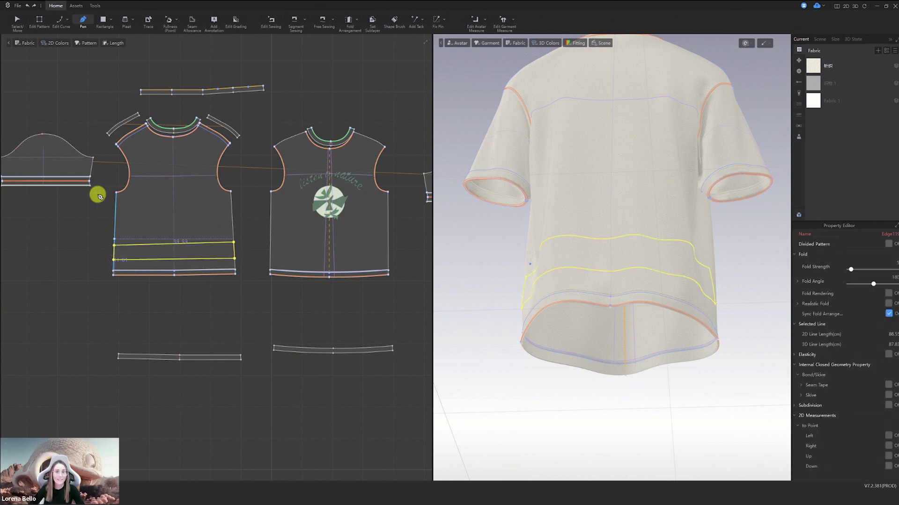
left_click(17, 21)
Step: Cut and Sew the band into its own pattern and attach it to the back piece
right_click(162, 244)
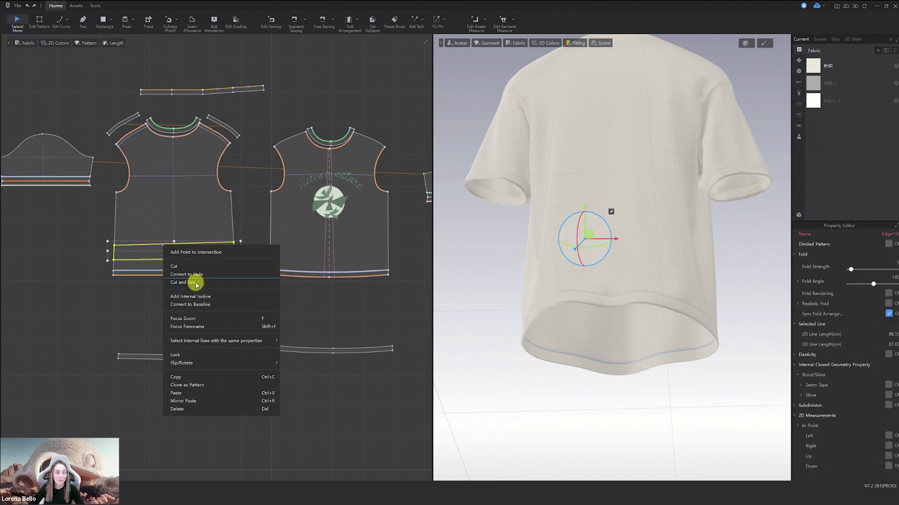
left_click(202, 381)
left_click(174, 313)
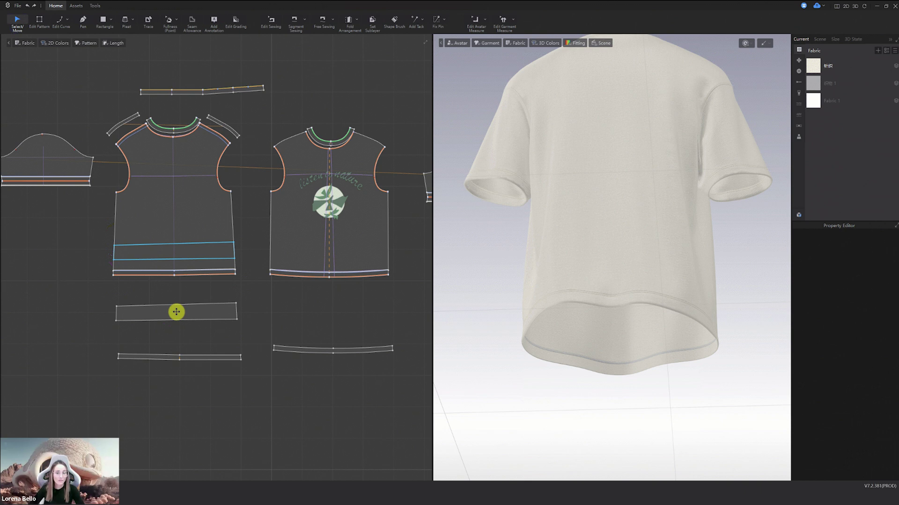
right_click(172, 316)
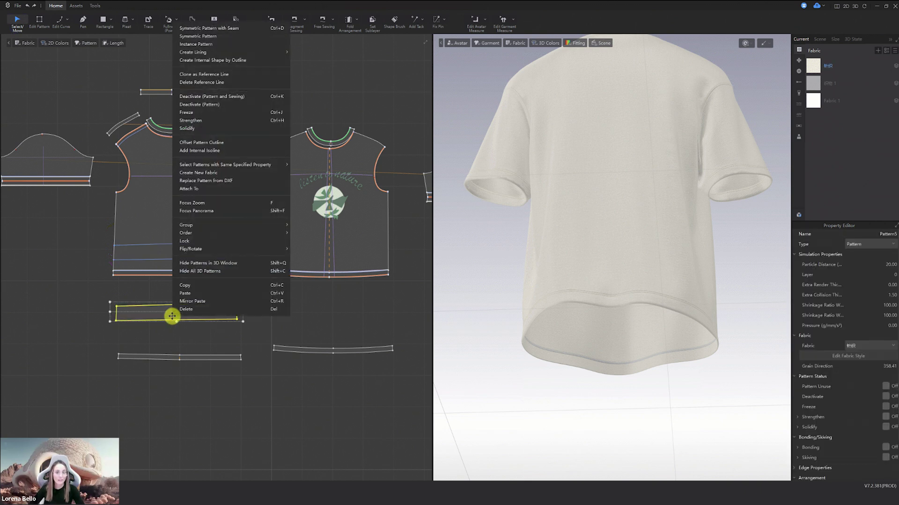
left_click(199, 190)
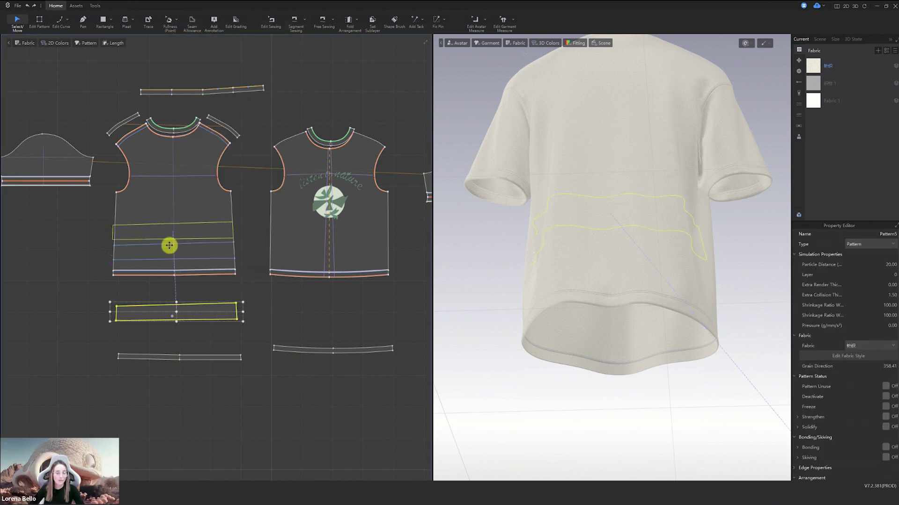
left_click(176, 251)
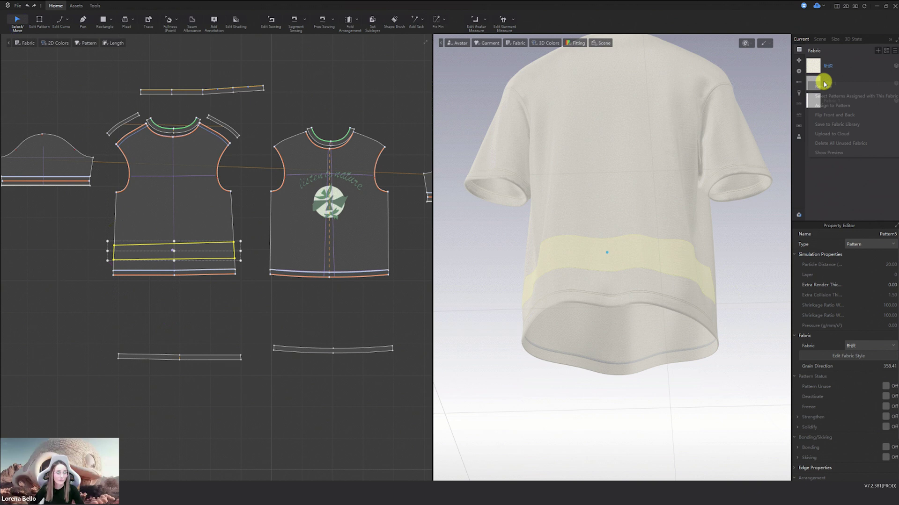
Step: Assign the grey fabric to the band and select the band on the back piece
right_click(813, 83)
left_click(836, 106)
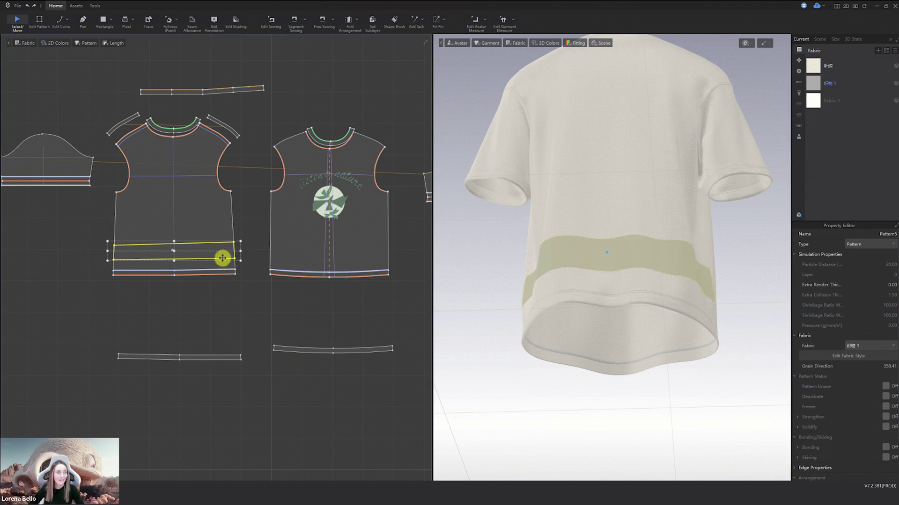
left_click(597, 369)
left_click(220, 249)
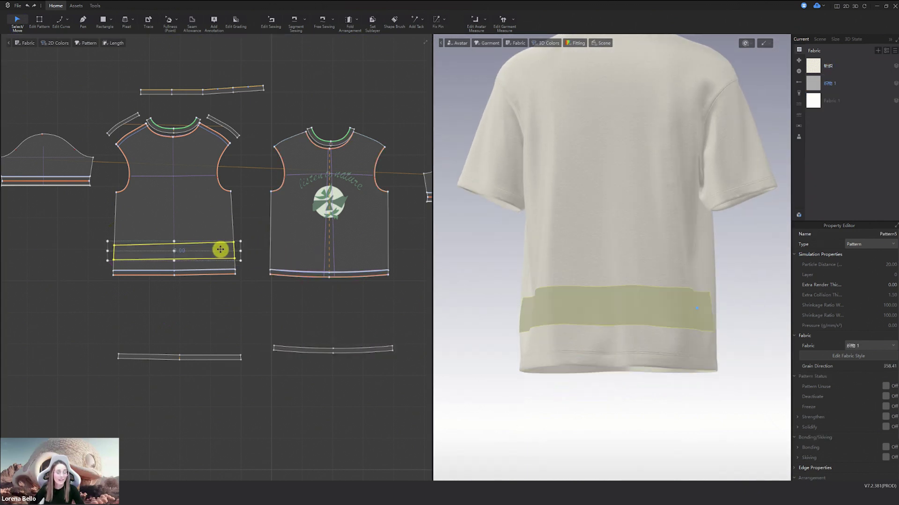
right_click(220, 250)
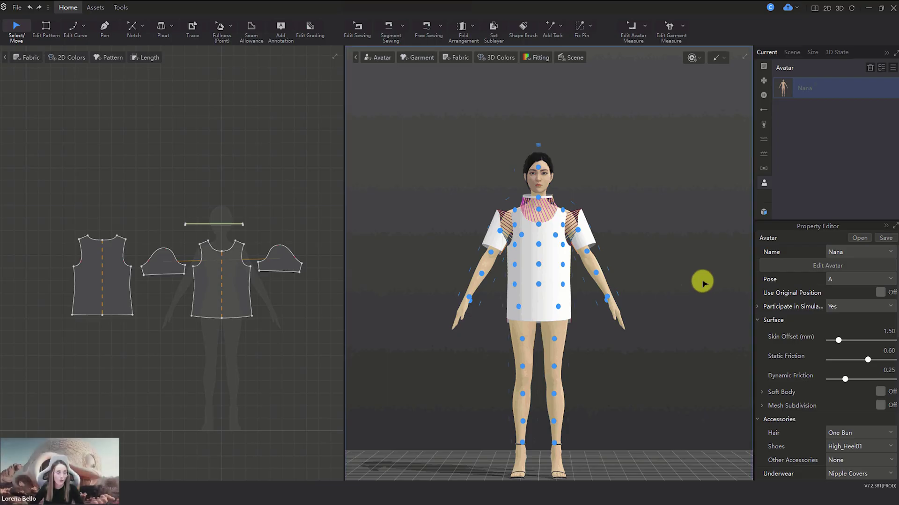
Step: Set avatar height to 164.71, 186.61, then 156.96 cm, re-fitting the shirt after each
left_click(811, 265)
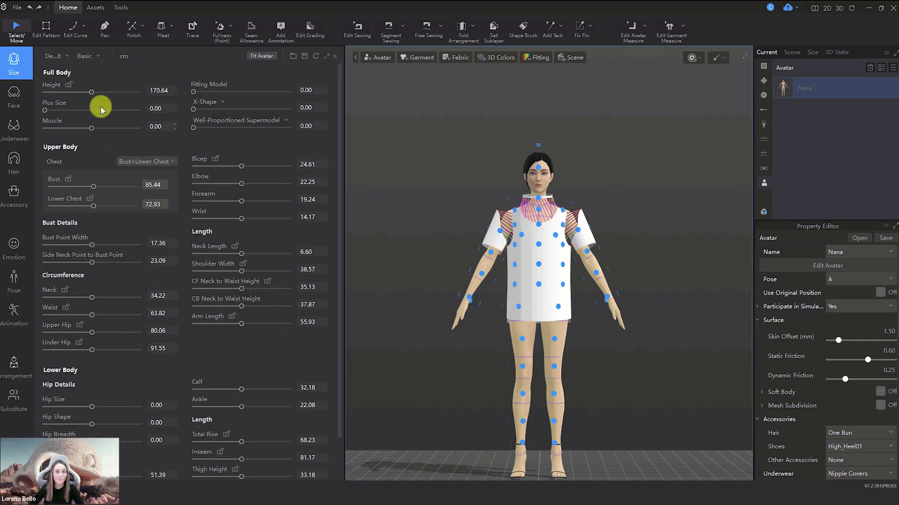
left_click(85, 92)
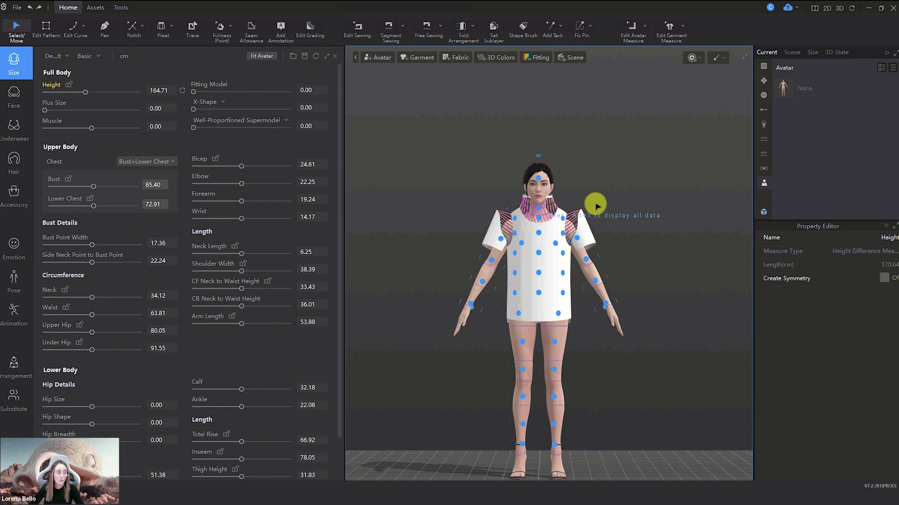
right_click(625, 204)
left_click(641, 217)
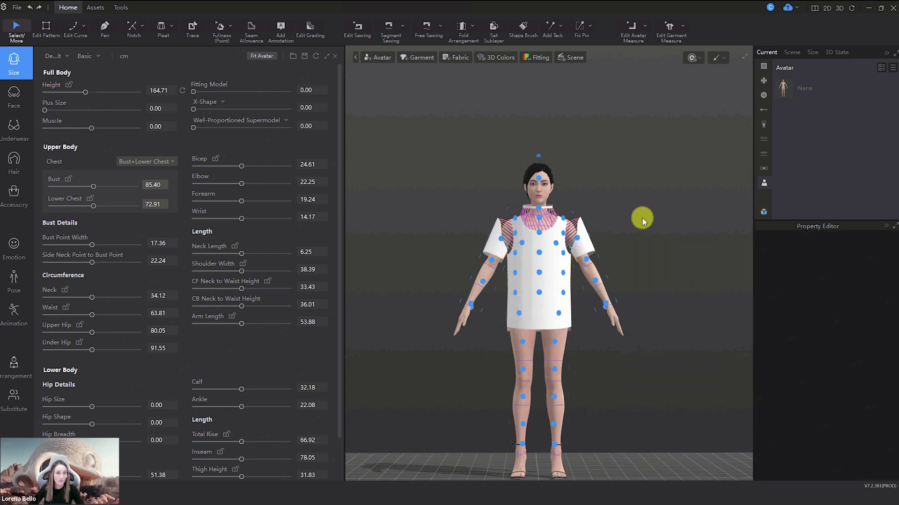
left_click_drag(87, 92, 107, 92)
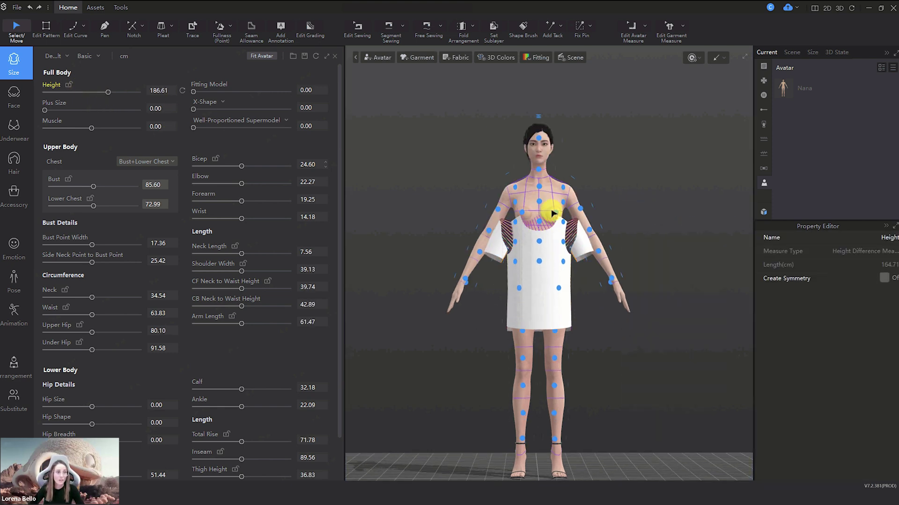
right_click(607, 196)
left_click(638, 211)
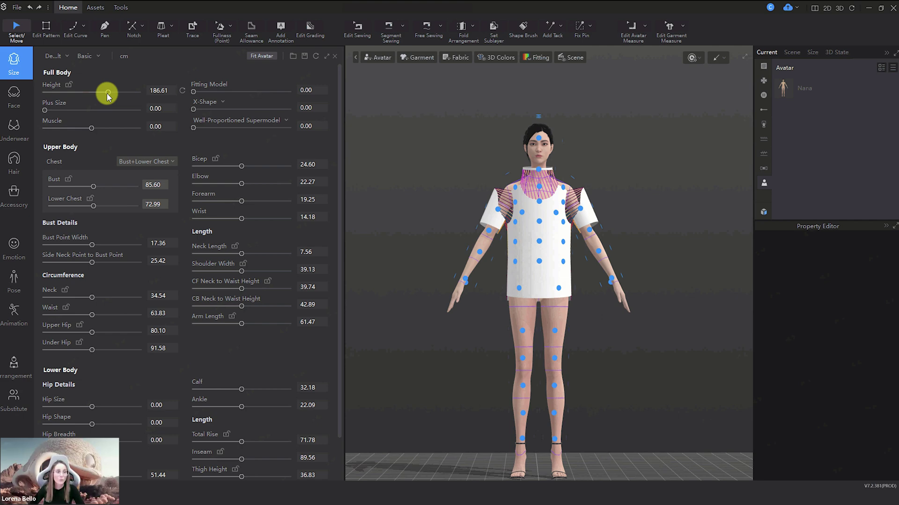
left_click_drag(107, 93, 78, 92)
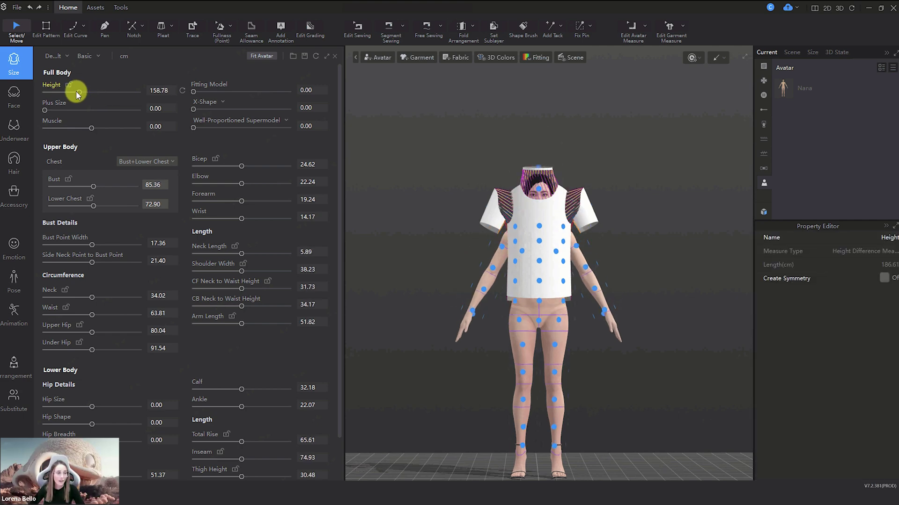
right_click(627, 220)
left_click(636, 238)
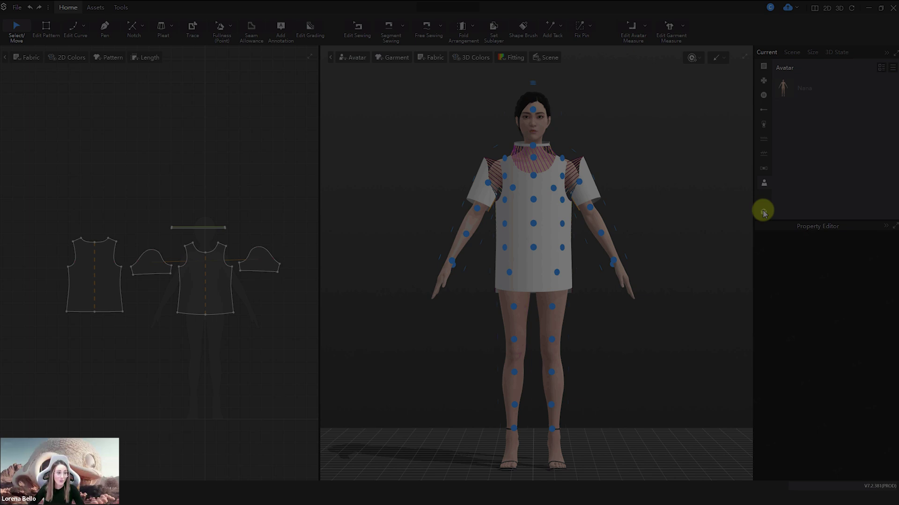
Step: Load a child avatar from the avatar library and drape the white top onto it
left_click(763, 211)
double_click(440, 164)
double_click(501, 207)
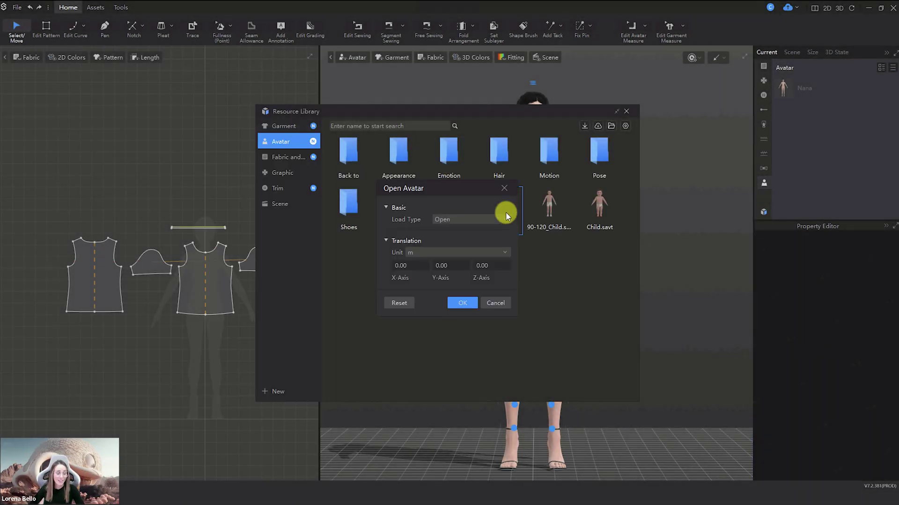
left_click(463, 304)
left_click(626, 112)
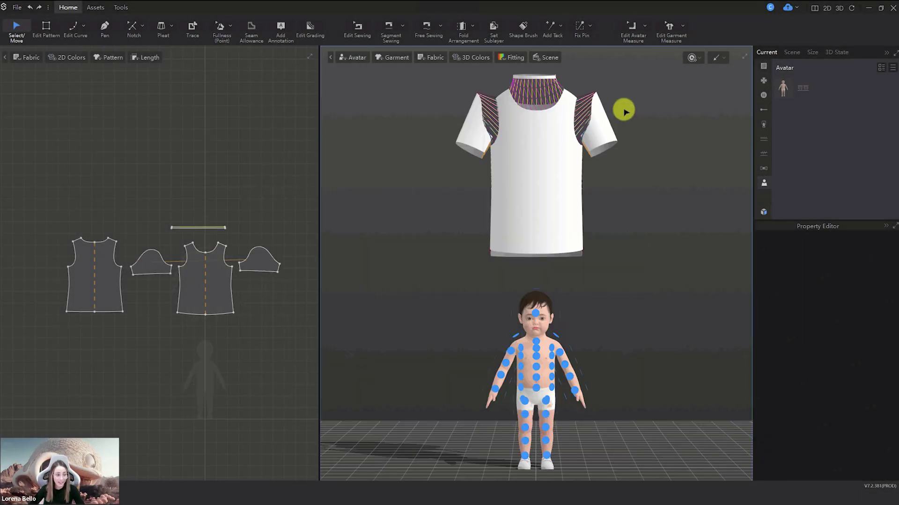
right_click(630, 183)
left_click(638, 204)
Step: Swap in the Boy avatar from the library and drape the top onto it
left_click(763, 212)
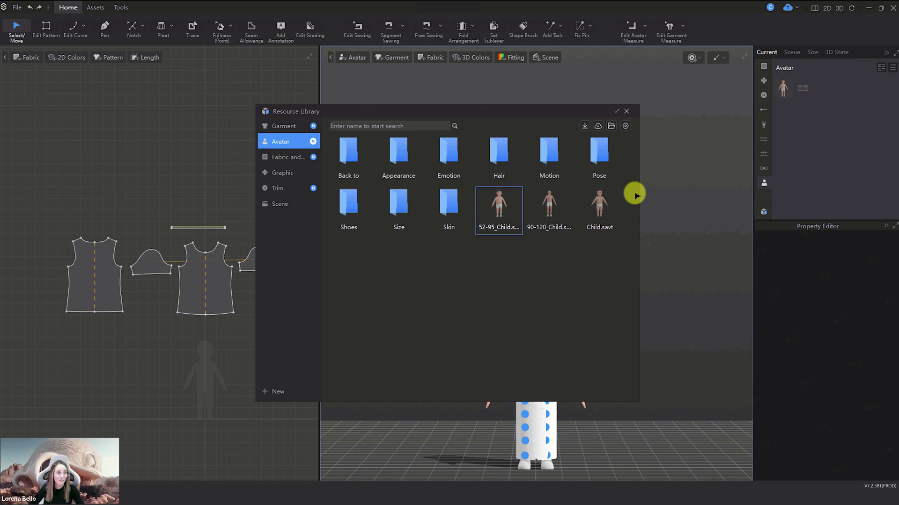
double_click(349, 155)
double_click(398, 151)
double_click(499, 255)
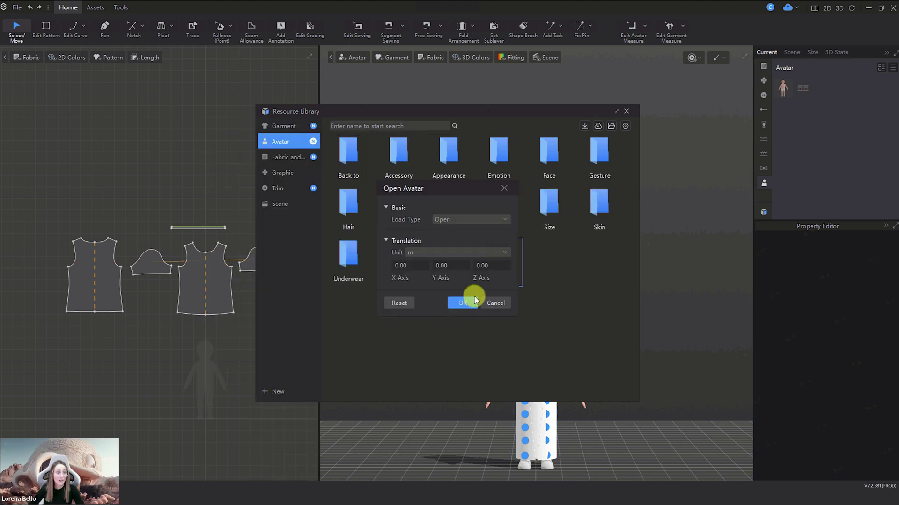
left_click(474, 300)
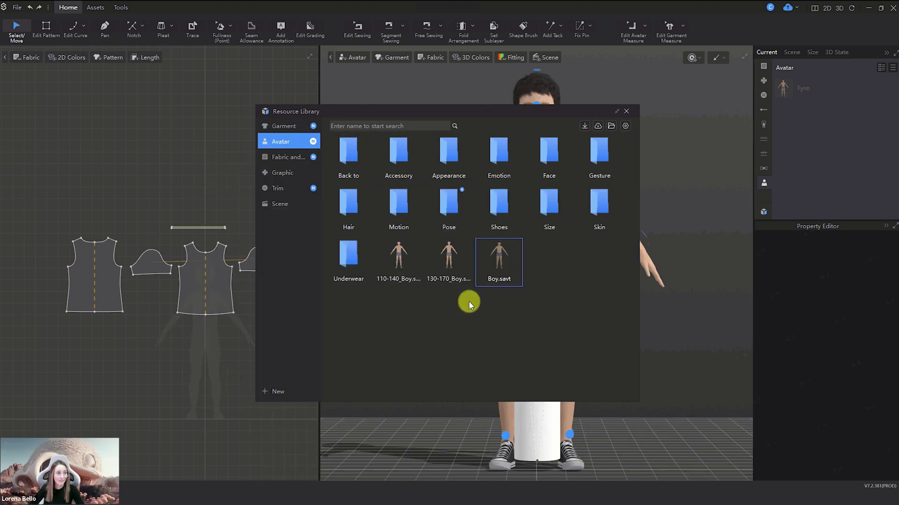
left_click(627, 111)
right_click(635, 142)
left_click(652, 164)
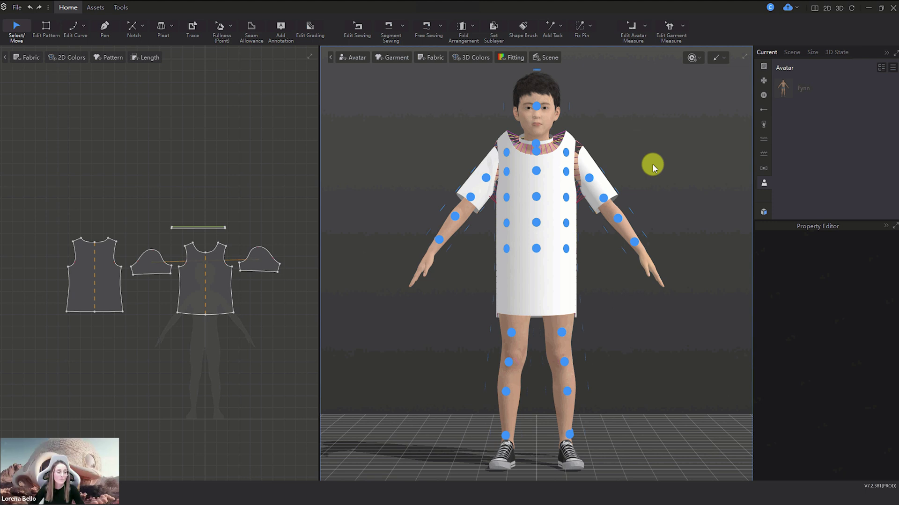
Step: Load the EU_Male avatar from the Male folder and close the library
left_click(764, 212)
double_click(352, 155)
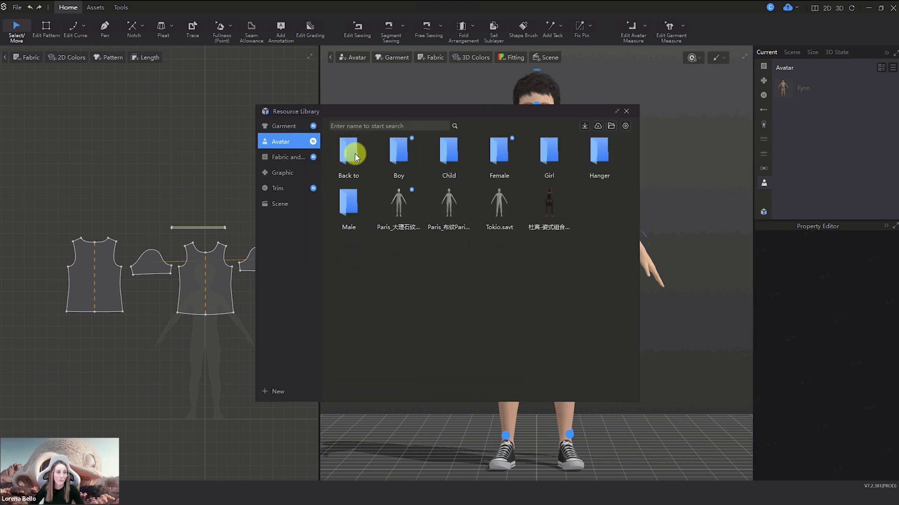
double_click(349, 202)
double_click(443, 250)
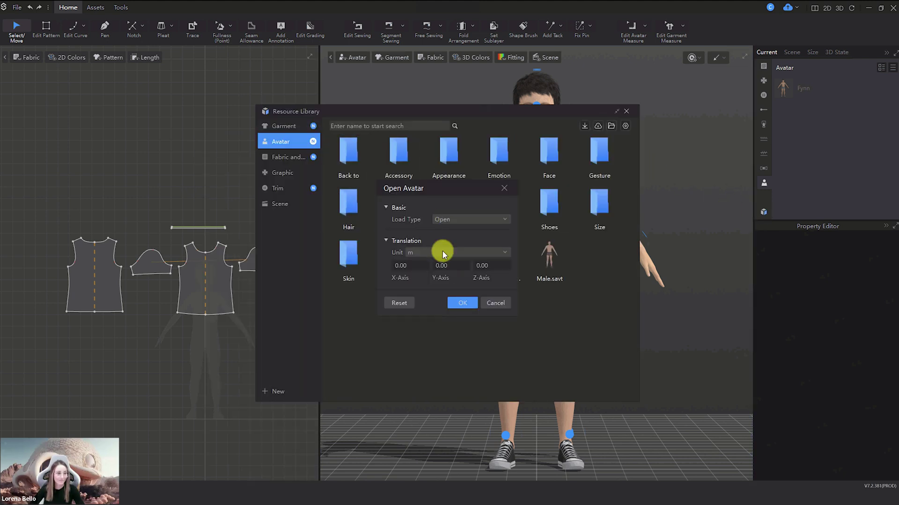
left_click(454, 303)
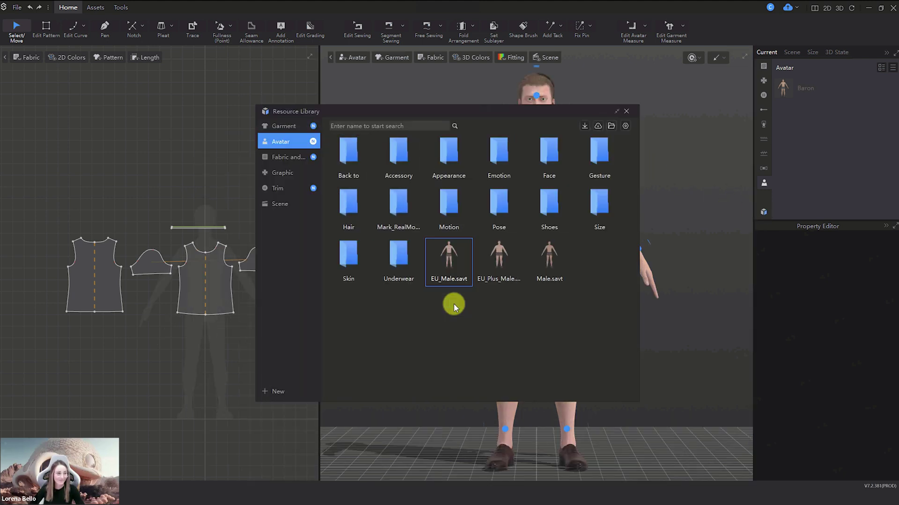
left_click(626, 111)
right_click(659, 153)
left_click(672, 173)
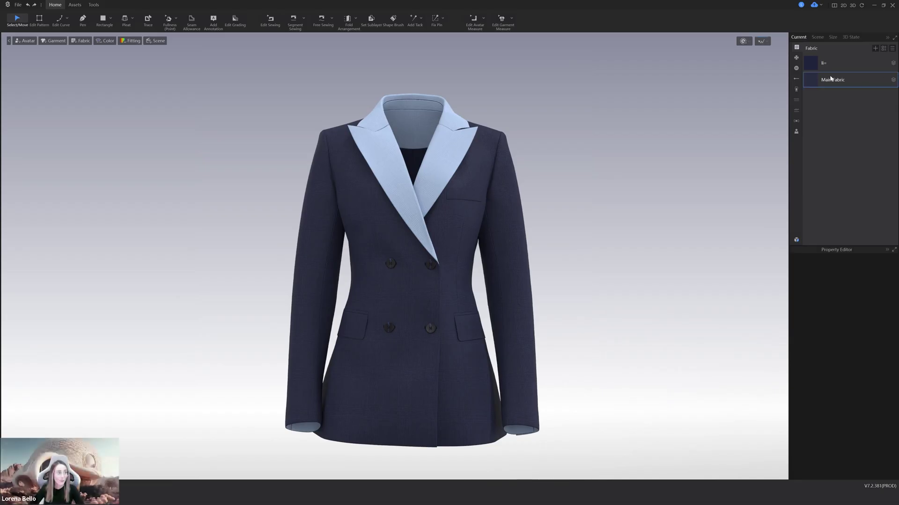
Step: Apply Flip Front and Back to Main Fabric, turning the body light blue and lapels navy
left_click(827, 81)
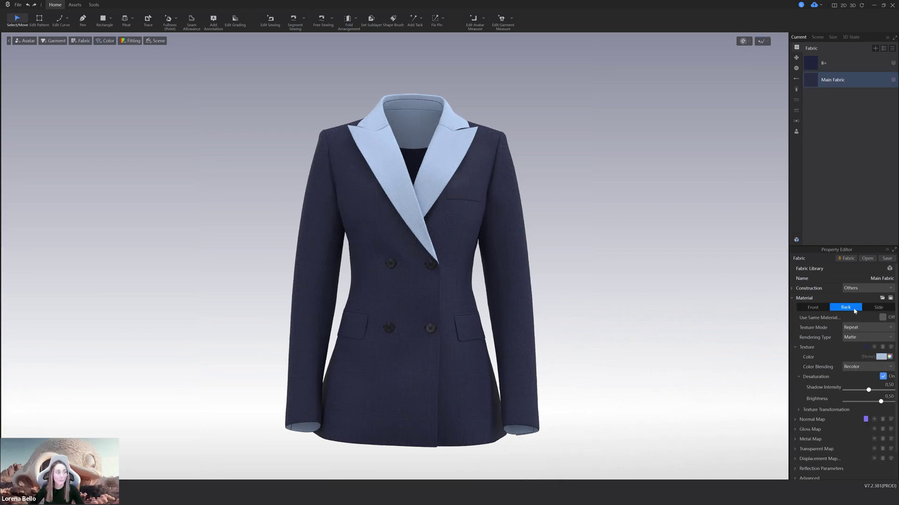
right_click(836, 83)
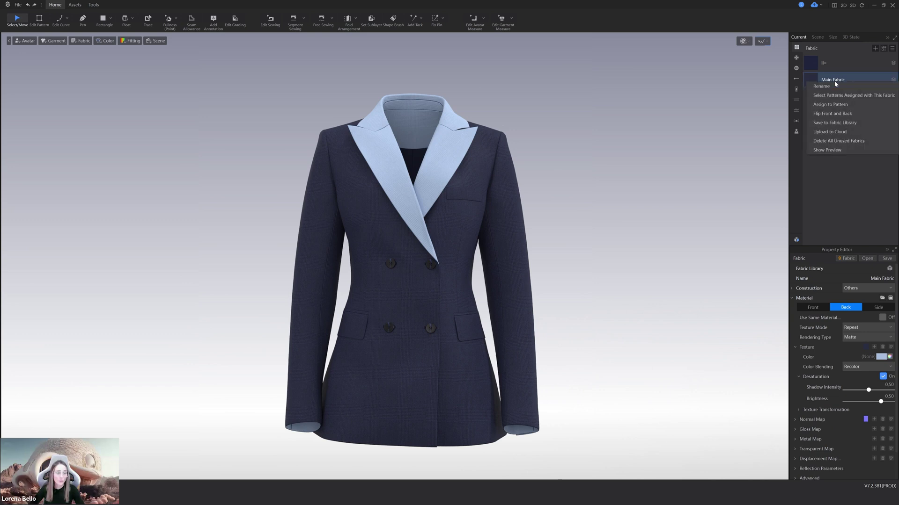
left_click(833, 114)
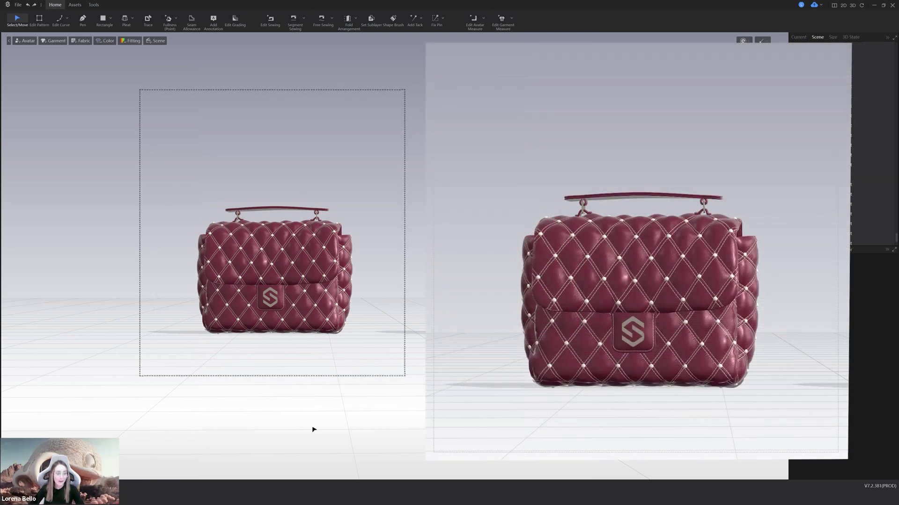
Step: Select all bag patterns and scale the left bag to a 135% ratio
key("ctrl+a")
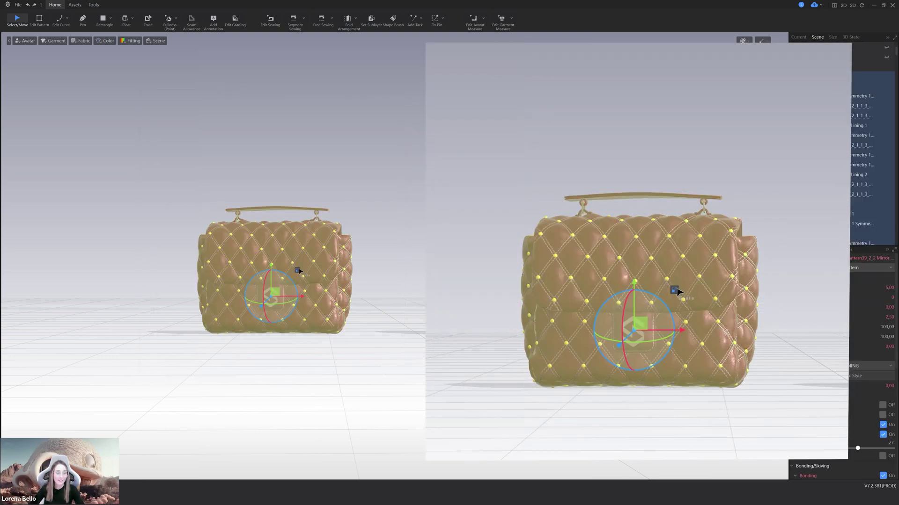
left_click(298, 270)
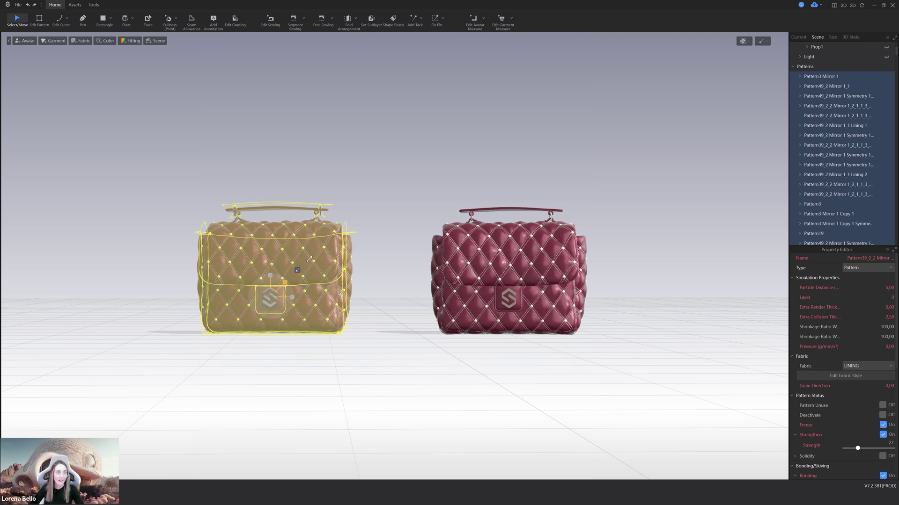
left_click_drag(309, 259, 429, 240)
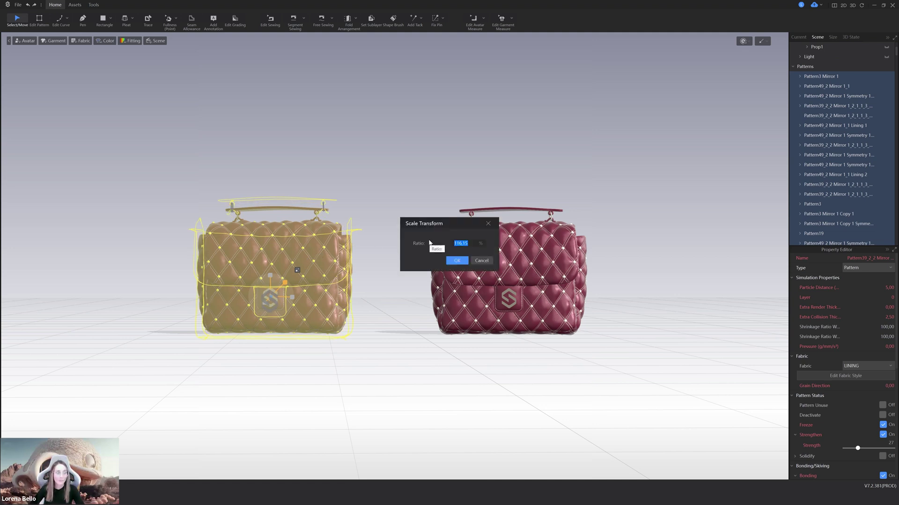
type("135")
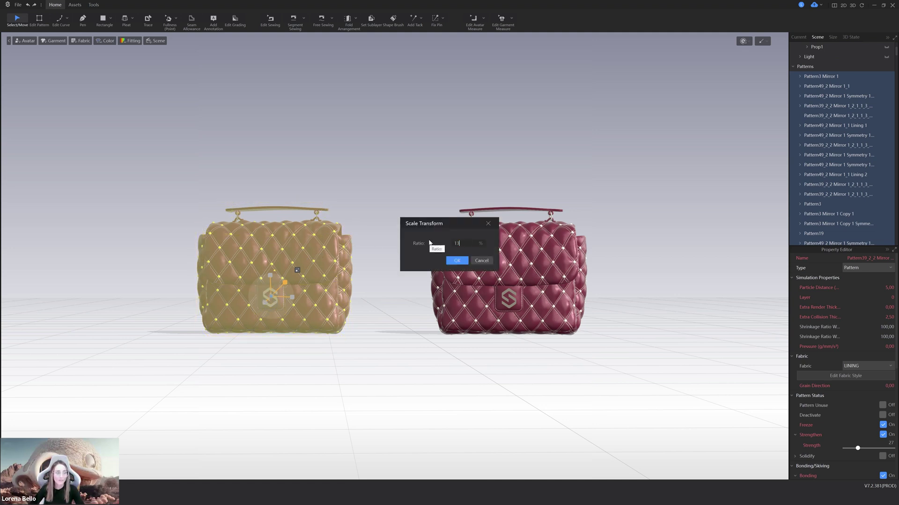
left_click(461, 262)
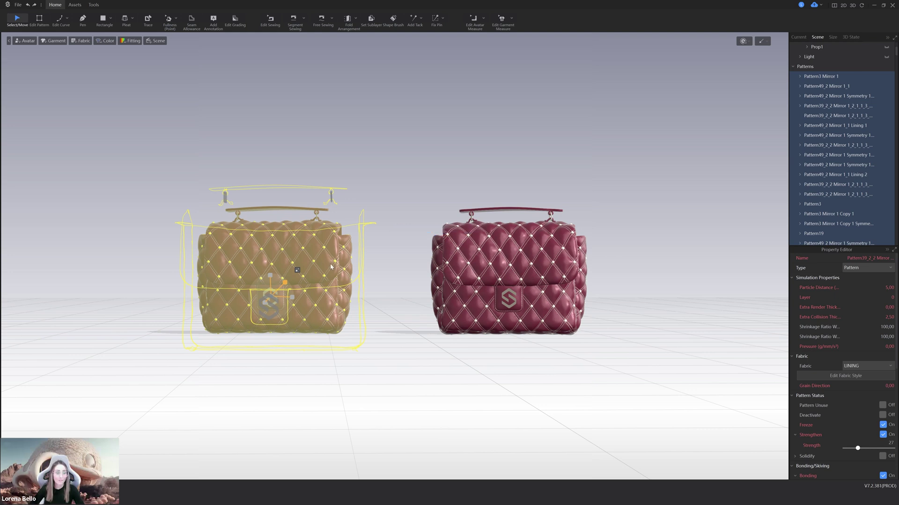
Step: Raise the enlarged bag slightly with the move gizmo and view both bags from above
left_click(303, 275)
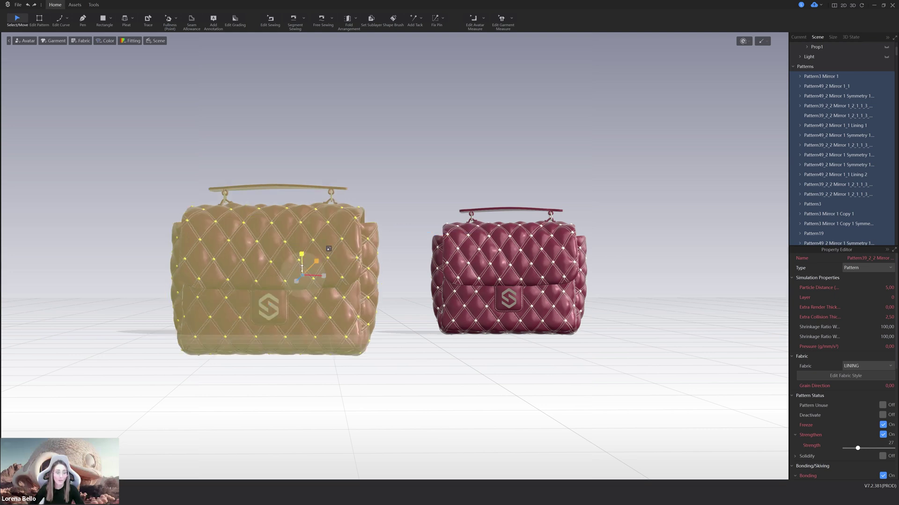
left_click(329, 249)
left_click_drag(302, 250, 303, 235)
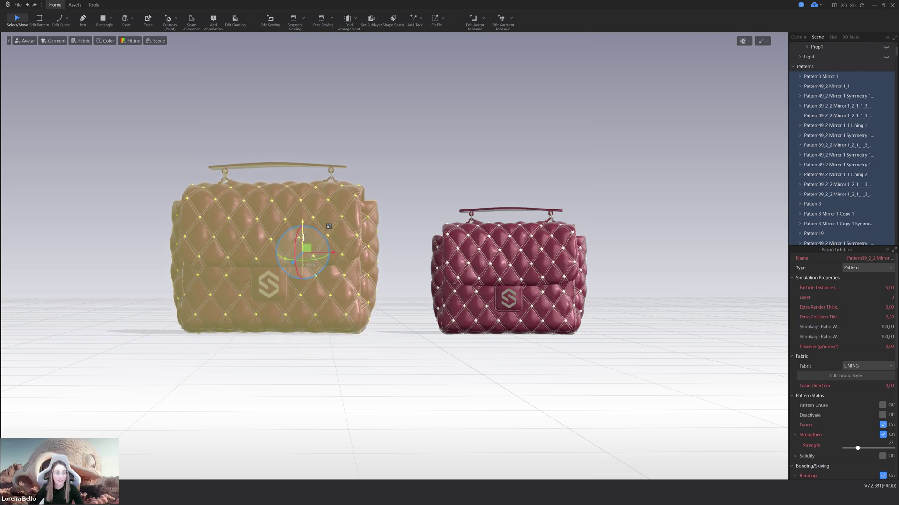
left_click(397, 294)
right_click_drag(392, 296, 292, 343)
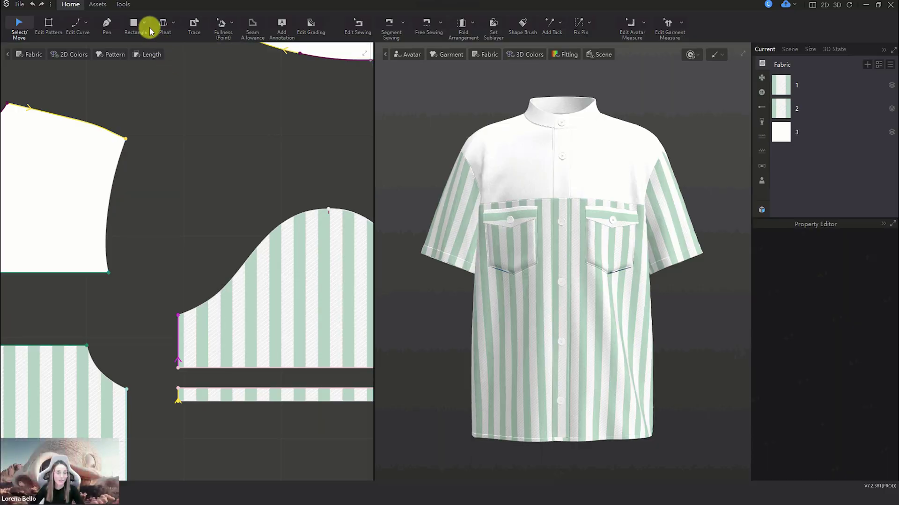
Step: Place a notch on the striped piece's curved edge with the Notch tool
left_click(148, 25)
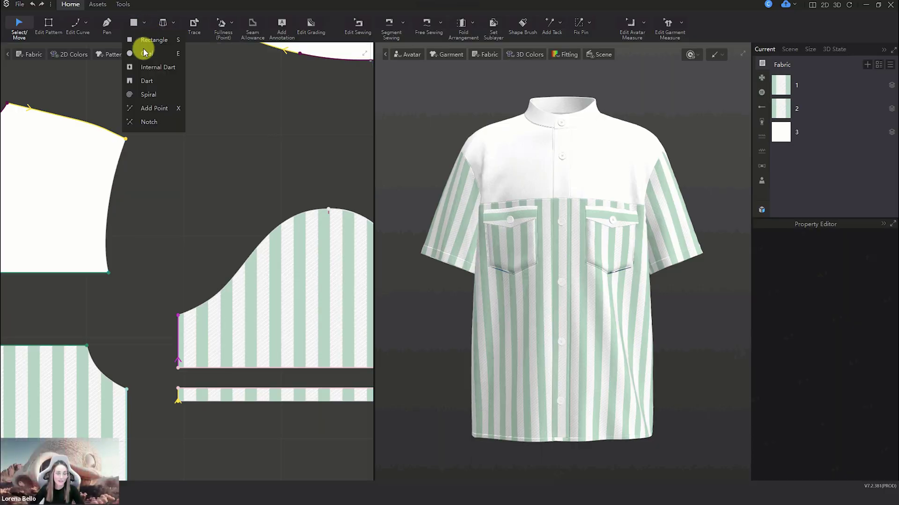
left_click(147, 120)
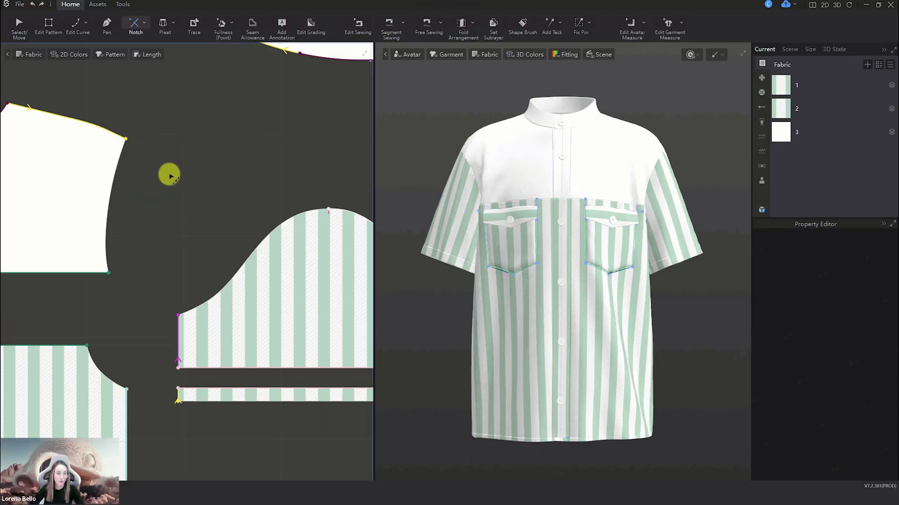
left_click(224, 291)
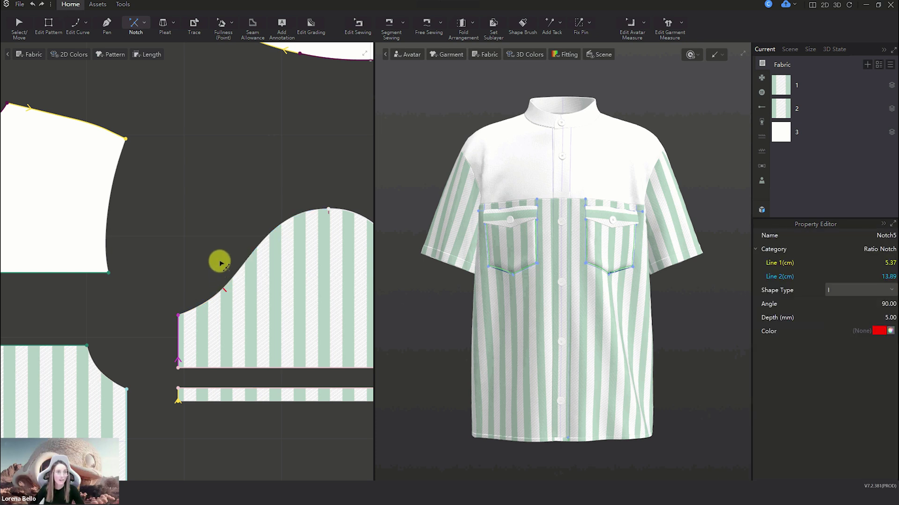
Step: Segment-sew the 13.89 segment to the 13.52 edge and the 5.37 segment to the 6.20 edge
left_click(387, 27)
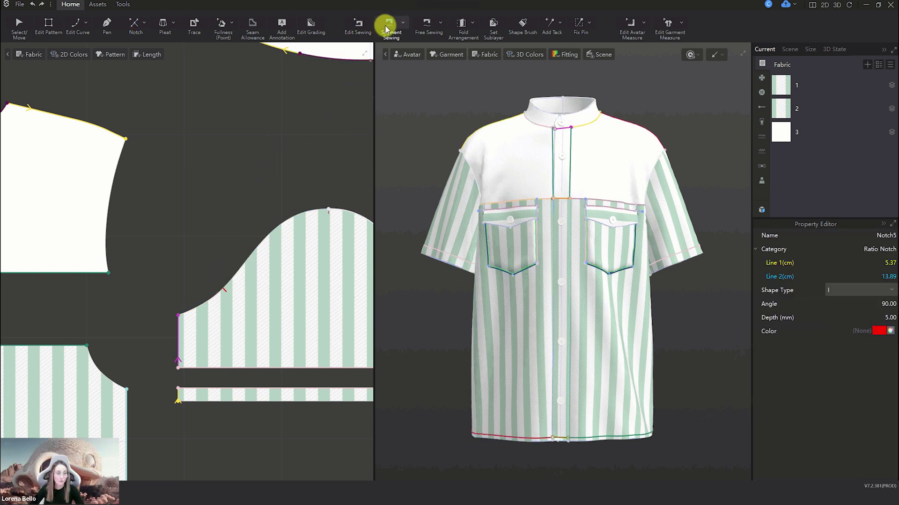
left_click(273, 242)
left_click(109, 227)
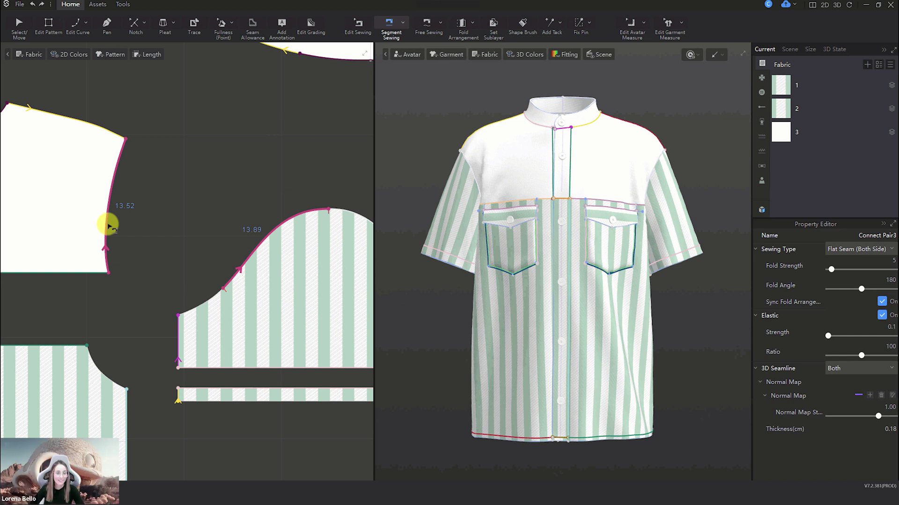
left_click(189, 313)
left_click(113, 382)
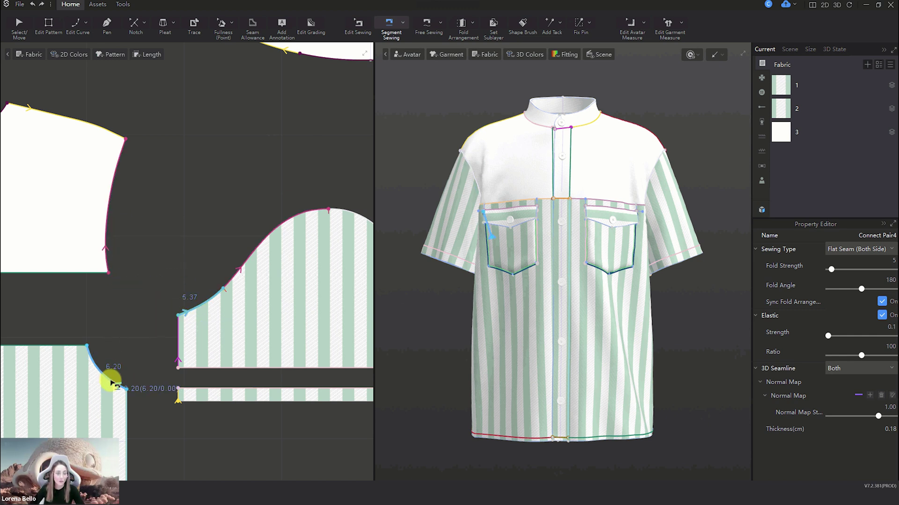
Step: Reposition the notch along the curve, settling it at 4.43 cm
left_click(134, 26)
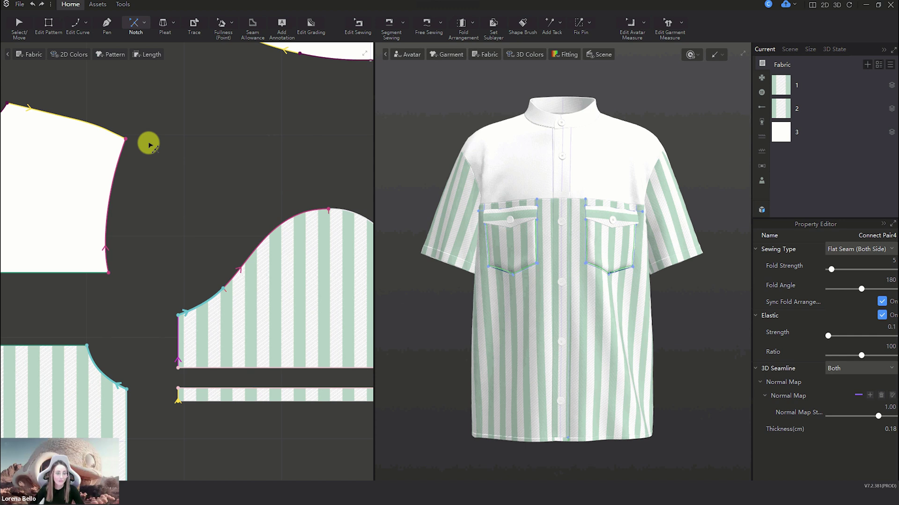
left_click(224, 289)
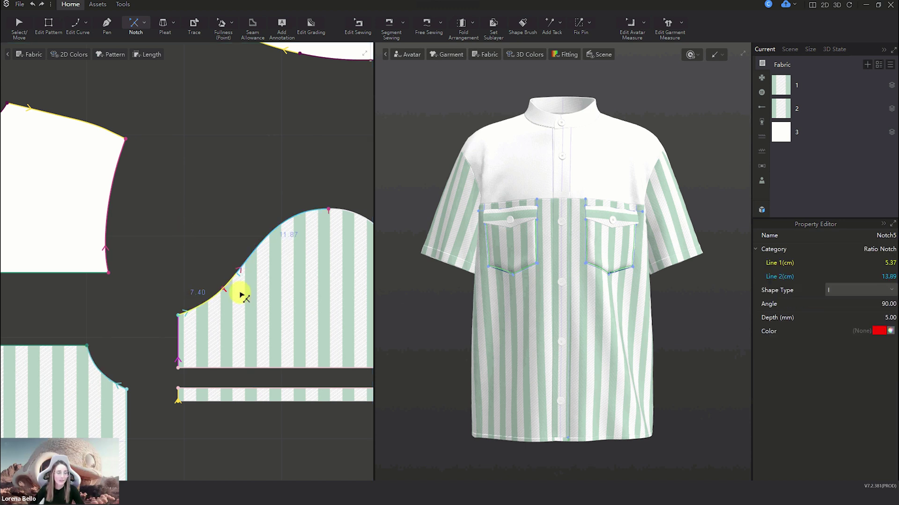
left_click_drag(240, 295, 238, 295)
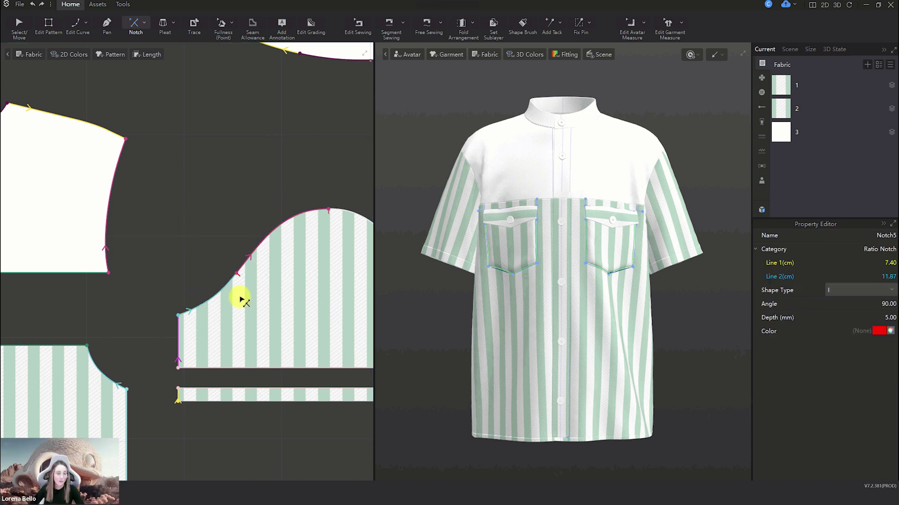
left_click(262, 251)
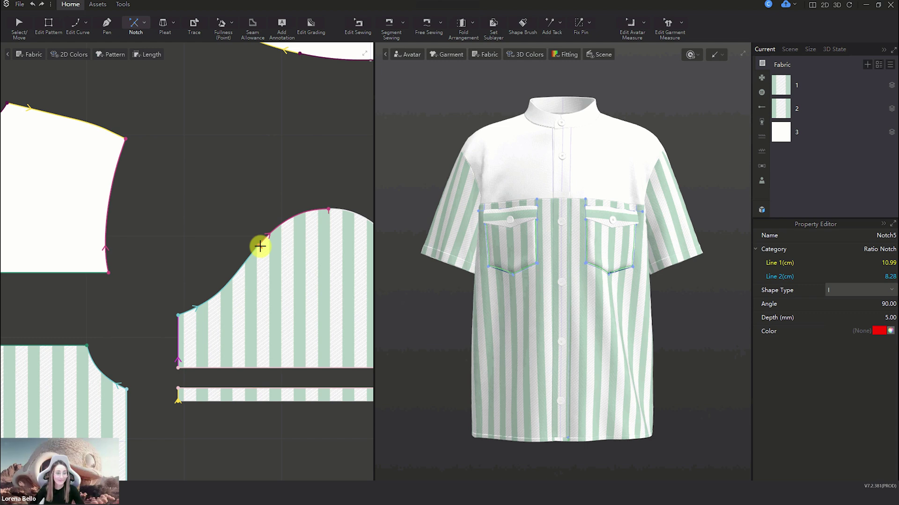
left_click(218, 297)
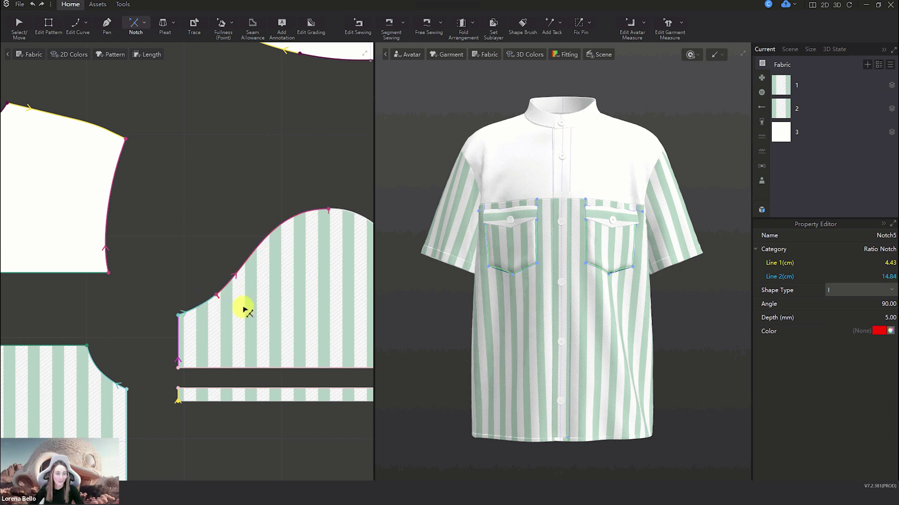
key("a")
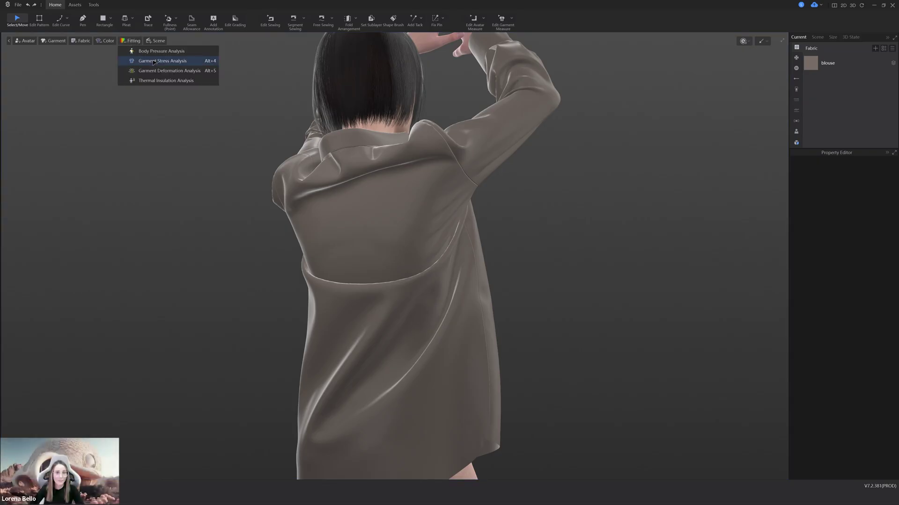
Step: Turn on the blouse stress map and select the back piece to read its measurements
left_click(155, 60)
scroll(440, 205, "up", 5)
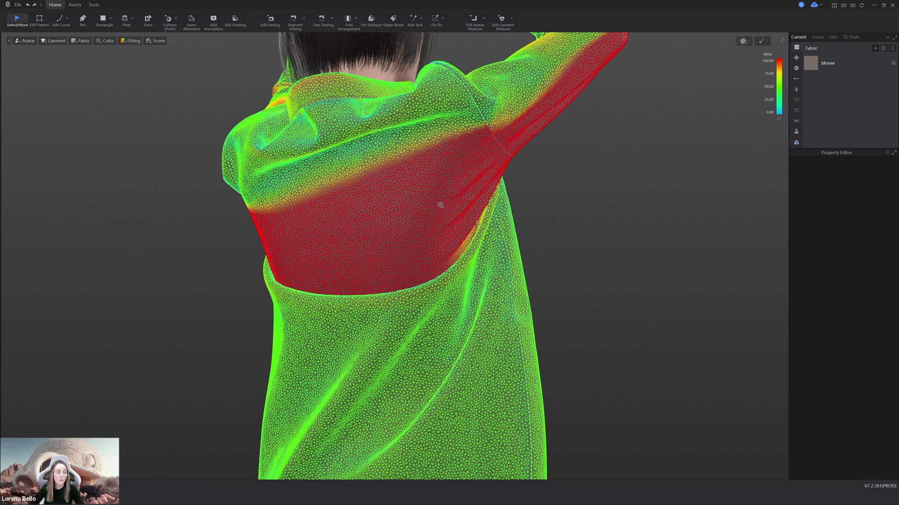
scroll(440, 205, "up", 3)
middle_click_drag(491, 158, 453, 258)
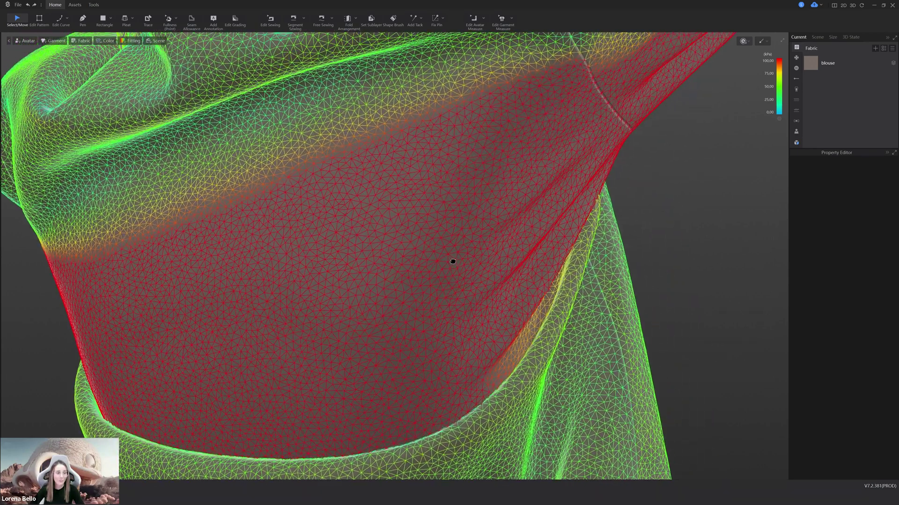
scroll(576, 180, "up", 2)
left_click(564, 167)
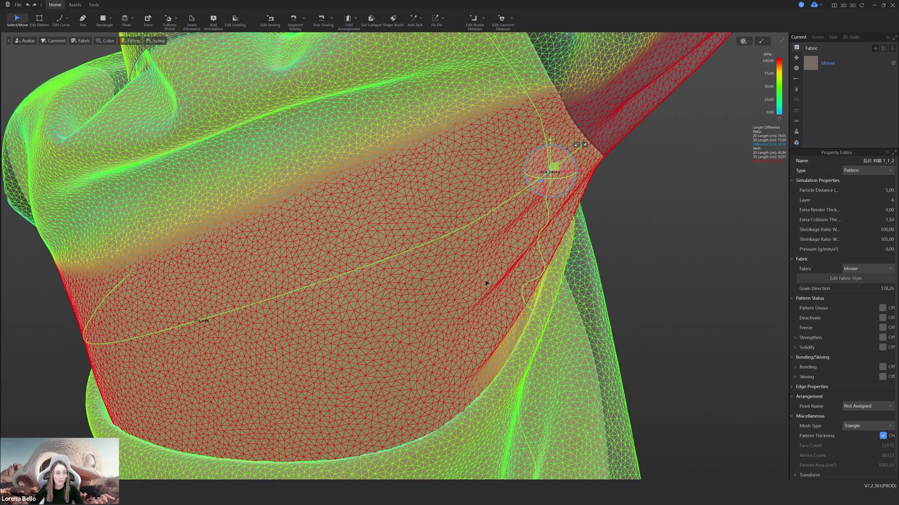
right_click_drag(565, 272, 615, 272)
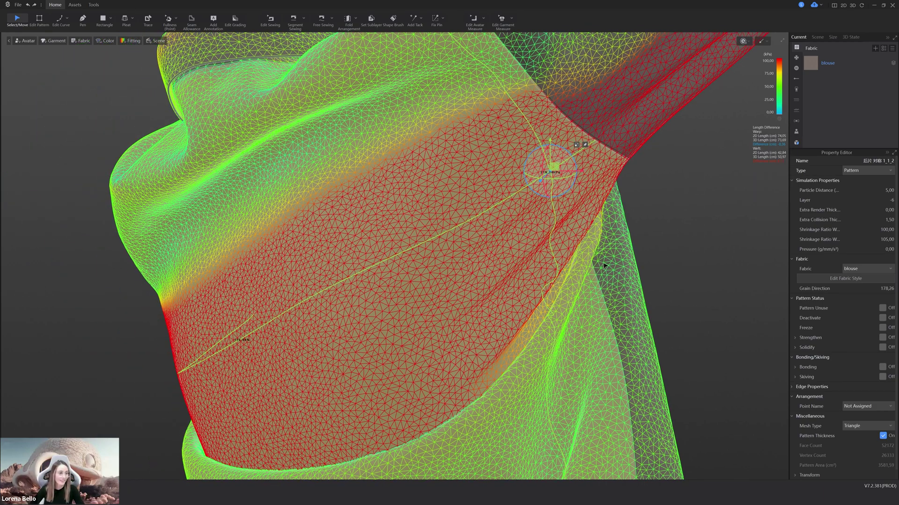
left_click(605, 262)
Step: Check the blouse fabric's physics presets, then select a pattern piece to show its length readouts
left_click(845, 67)
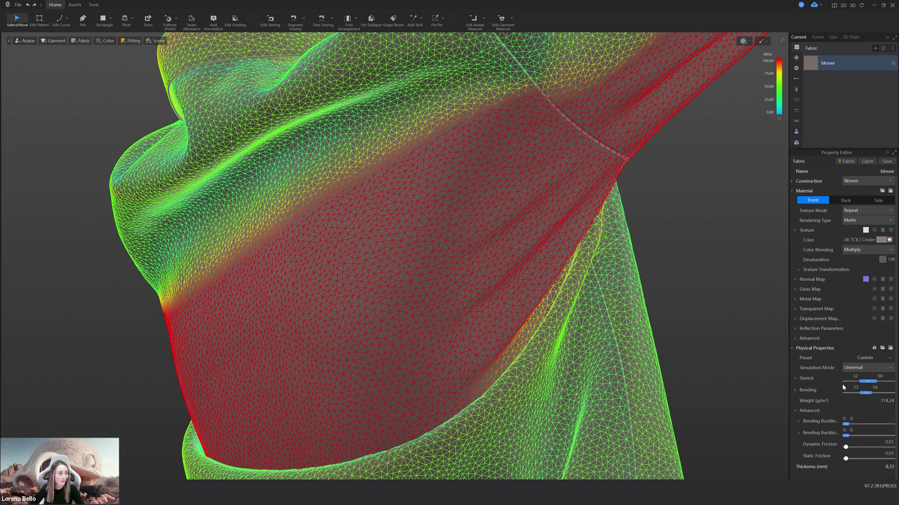
left_click(865, 358)
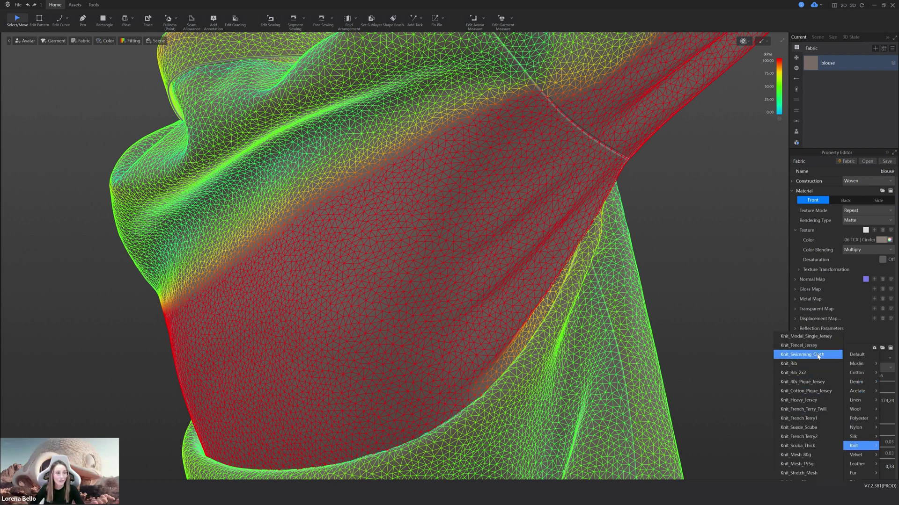
left_click(717, 340)
left_click(717, 340)
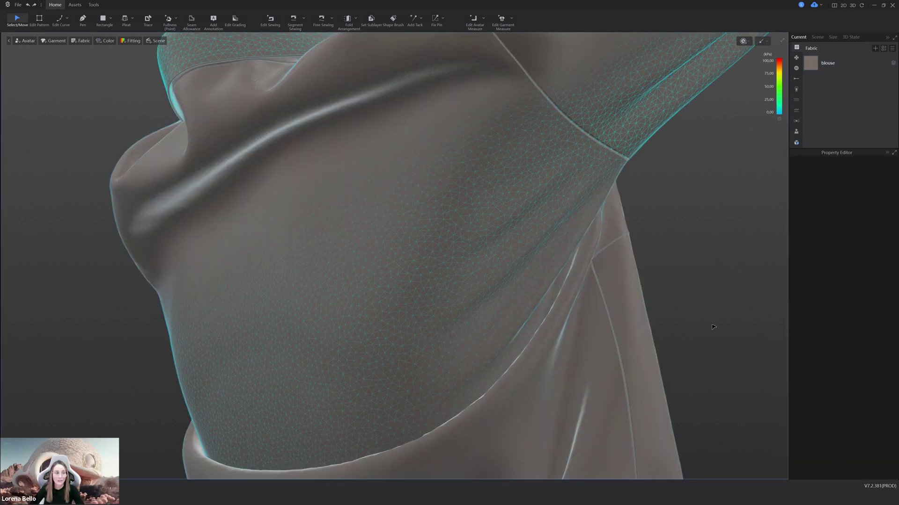
left_click(519, 192)
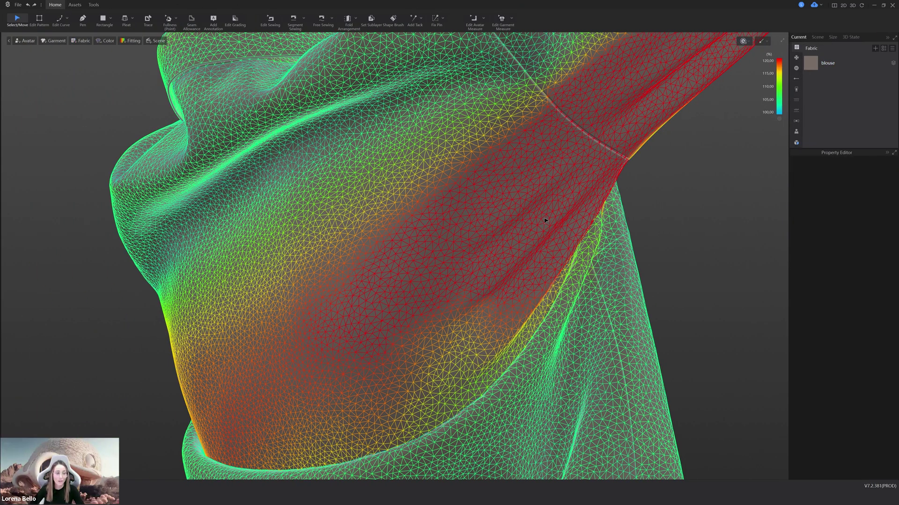
left_click(498, 191)
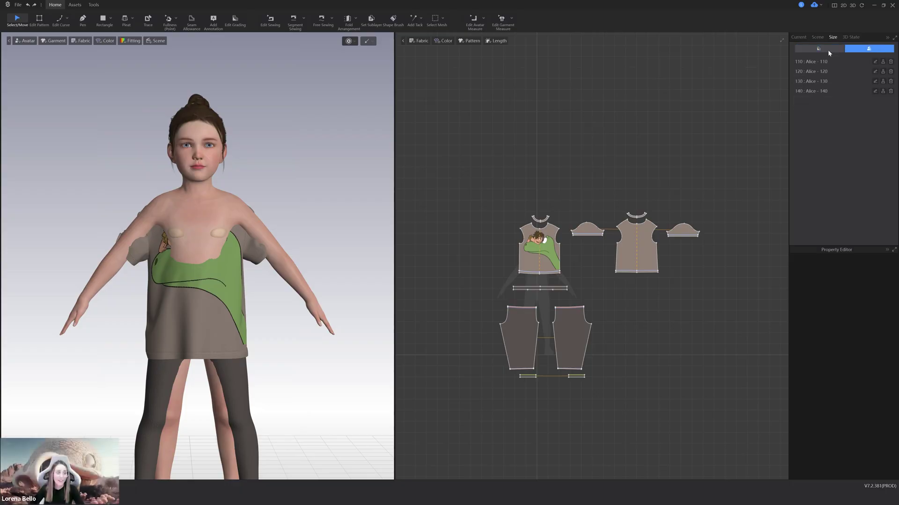
Step: Try the T-shirt on in size 110 via Base Grade (Beta) from the size list
left_click(827, 50)
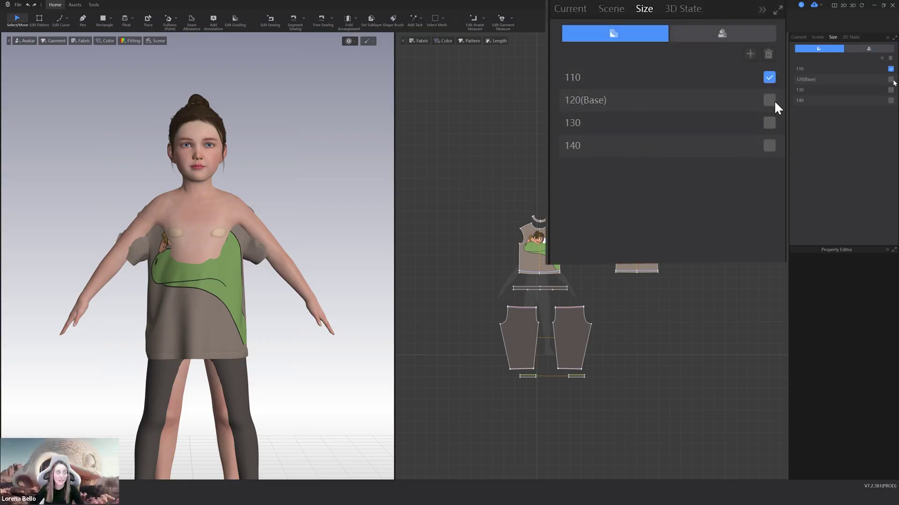
left_click(856, 72)
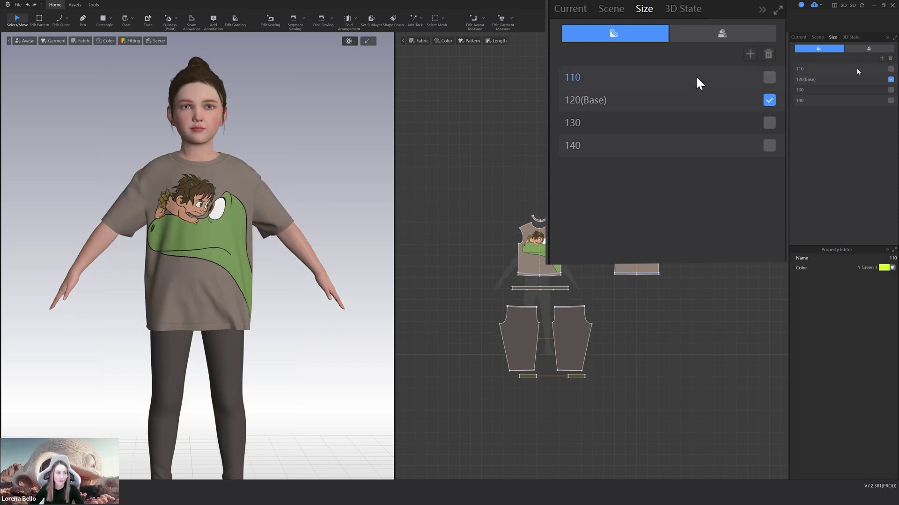
right_click(856, 70)
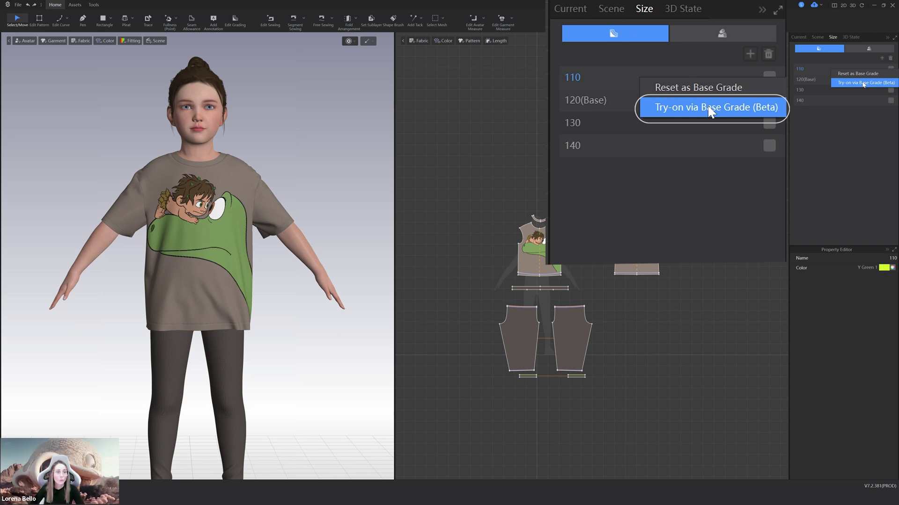
left_click(864, 83)
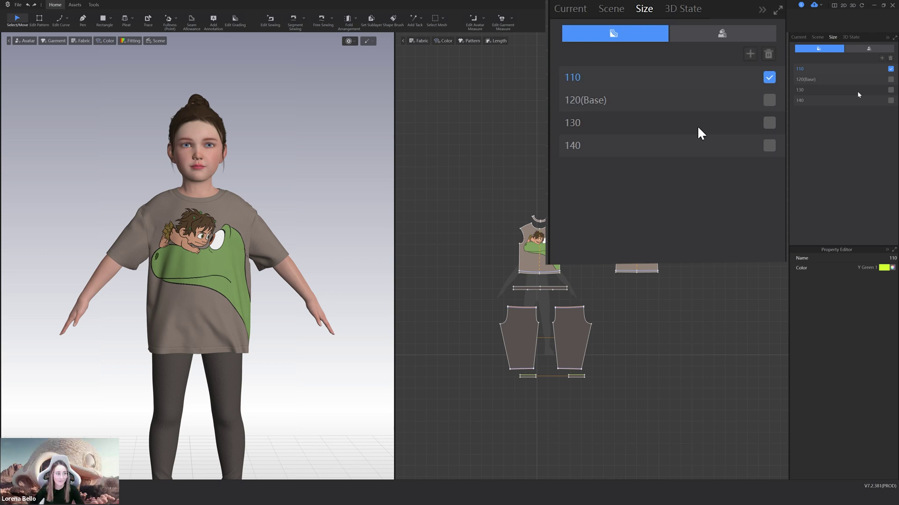
right_click(872, 92)
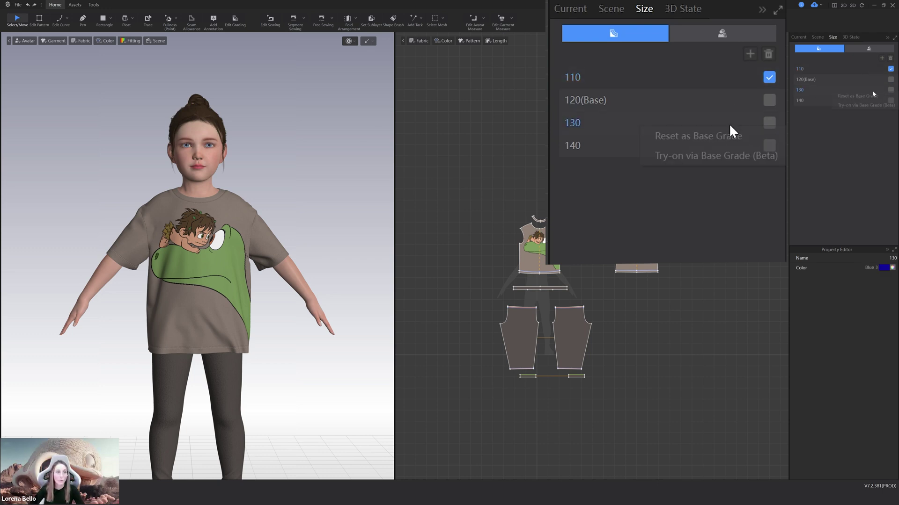
left_click(865, 105)
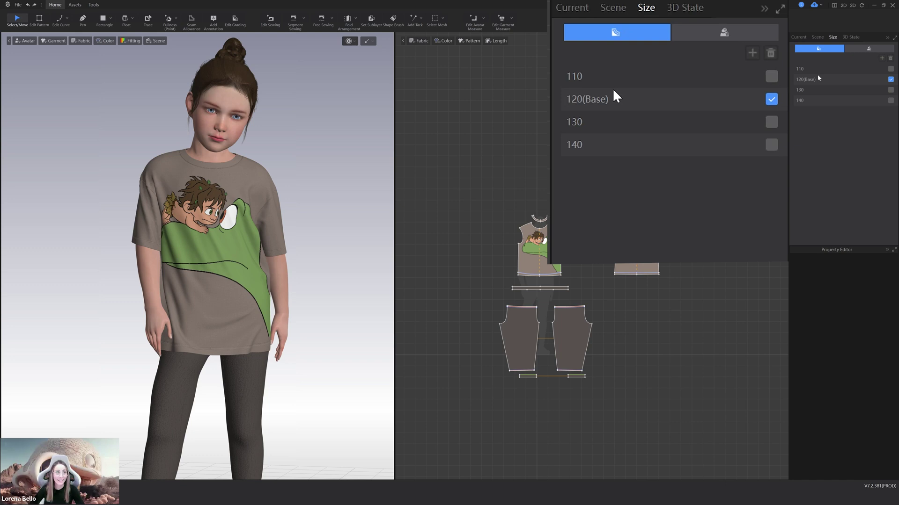
right_click(822, 68)
left_click(836, 81)
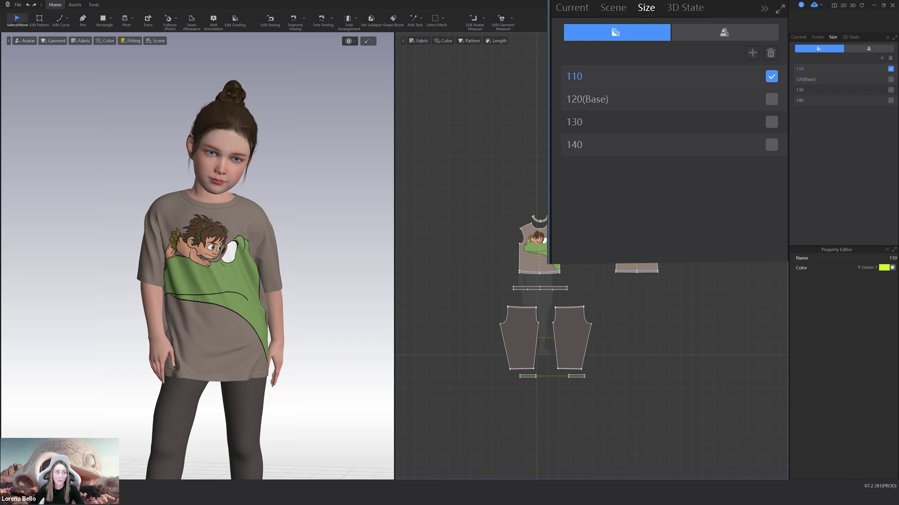
Step: Switch to size 130 and try the garment on via Base Grade
left_click(888, 90)
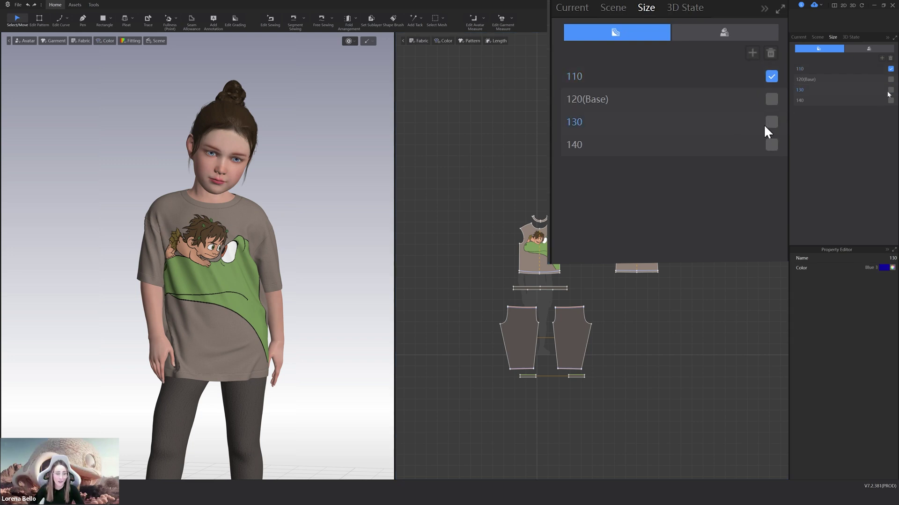
left_click(891, 90)
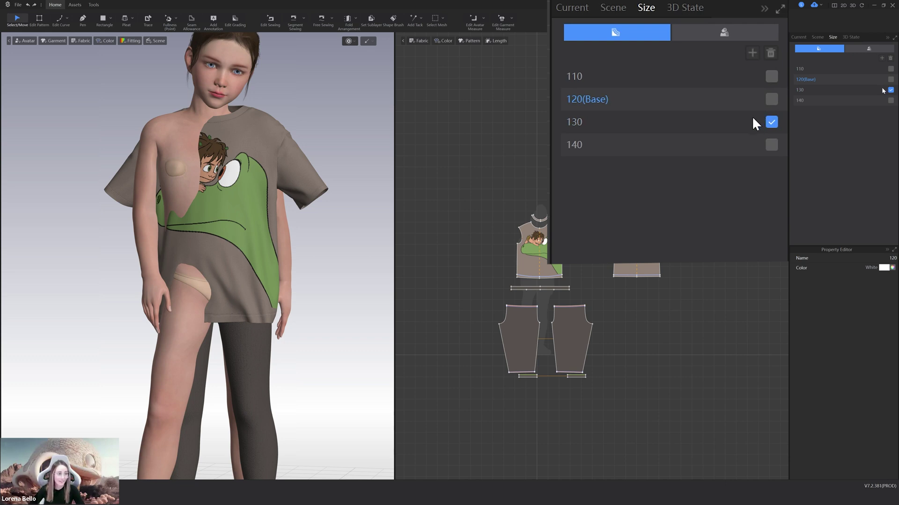
right_click(752, 121)
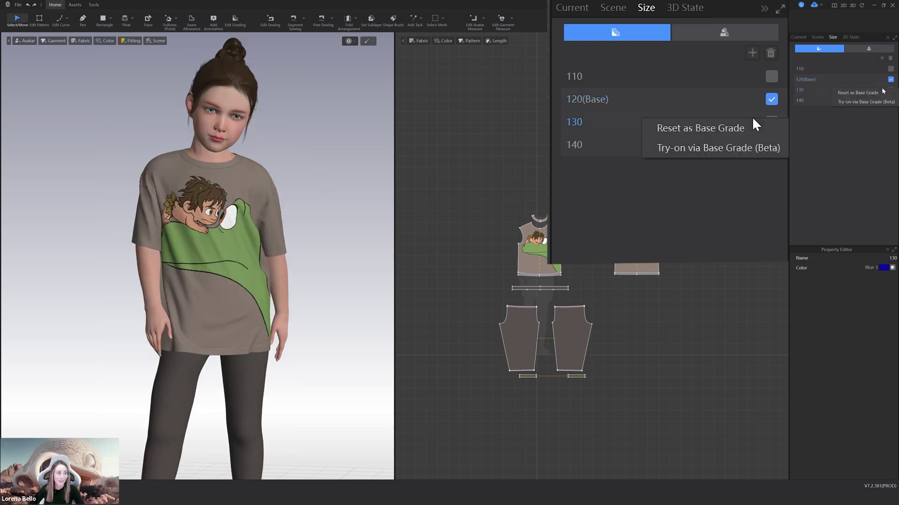
left_click(765, 139)
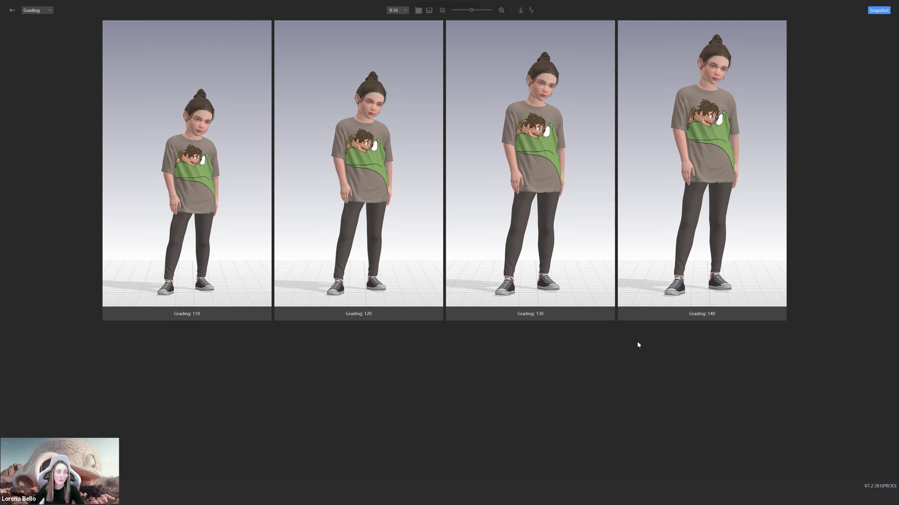
Step: Rotate all four graded avatars together to a three-quarter view
right_click_drag(355, 101, 361, 122)
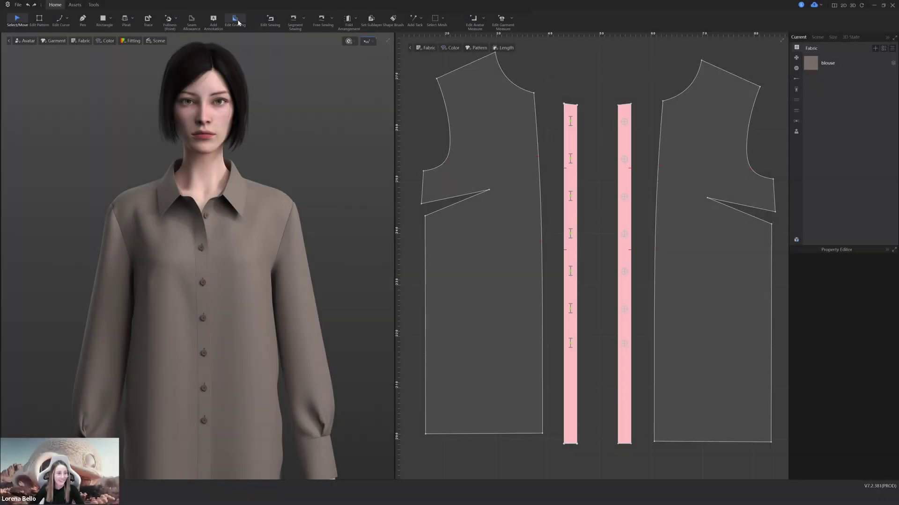
Step: Enable Edit Grading and give the right placket strip's points 0.1 Y variation for all sizes
left_click(236, 21)
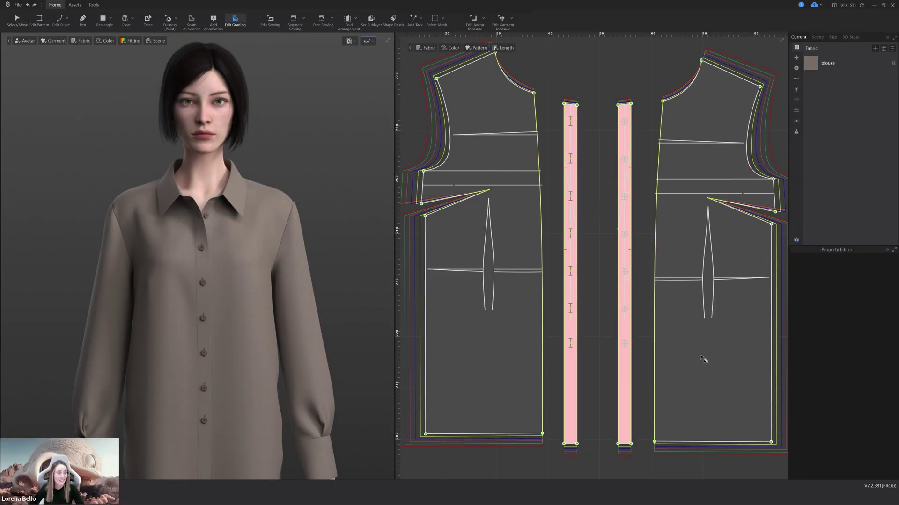
left_click_drag(614, 116, 645, 389)
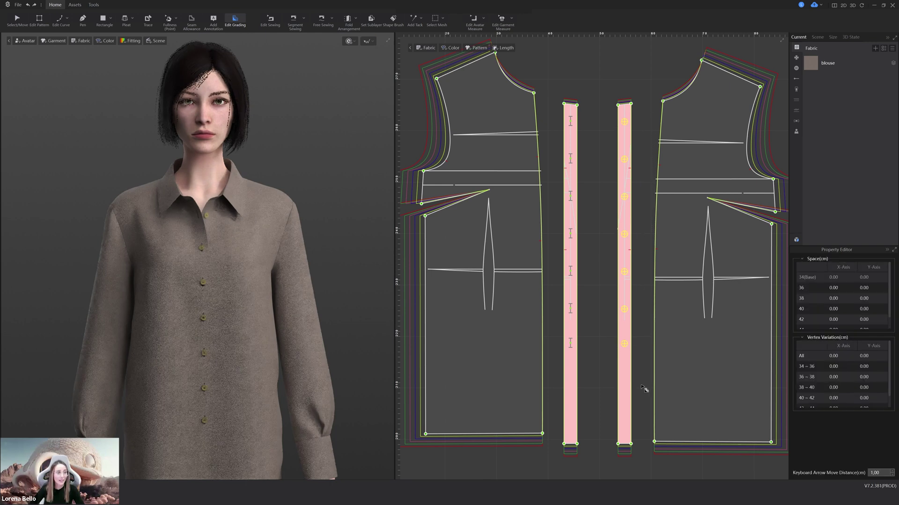
double_click(864, 356)
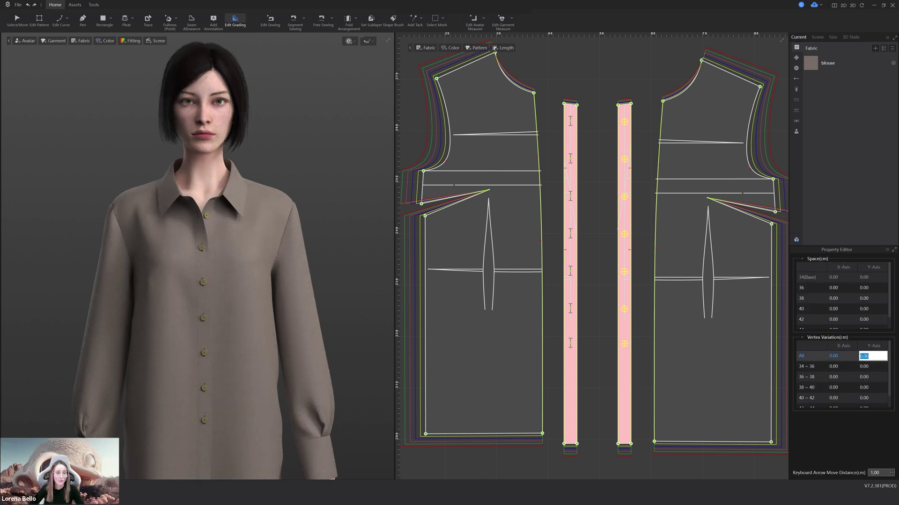
type(".1")
left_click(614, 269)
Step: Give the left placket strip's points the same 0.1 Y-axis variation
left_click_drag(543, 107, 599, 373)
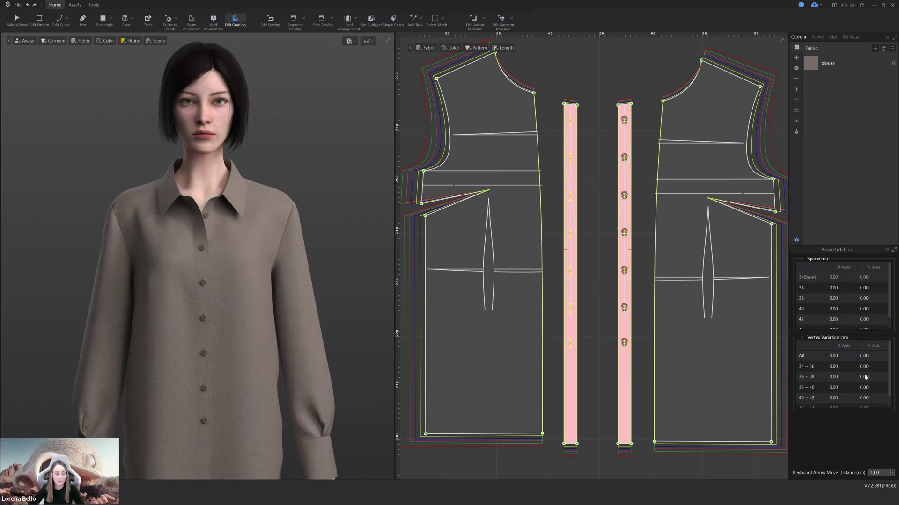
double_click(864, 357)
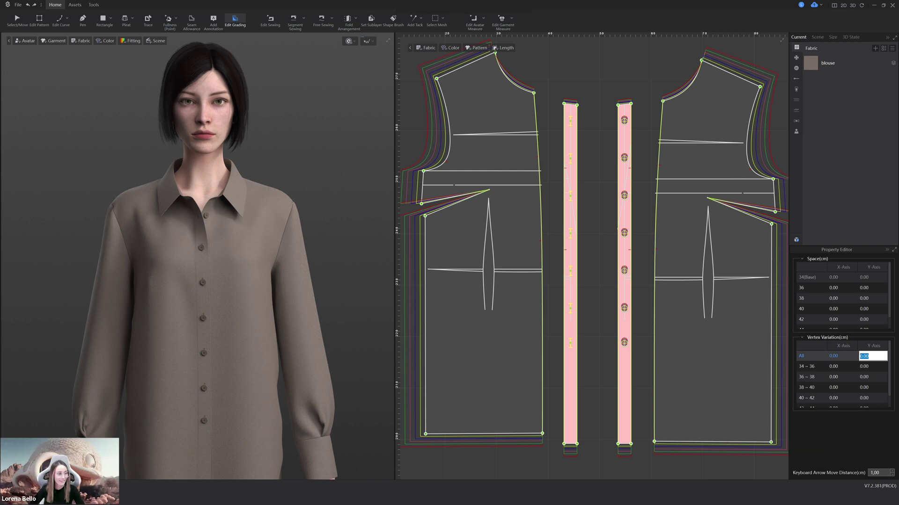
left_click(607, 329)
Step: Select base size 34 and review a strip point's grading
left_click(834, 37)
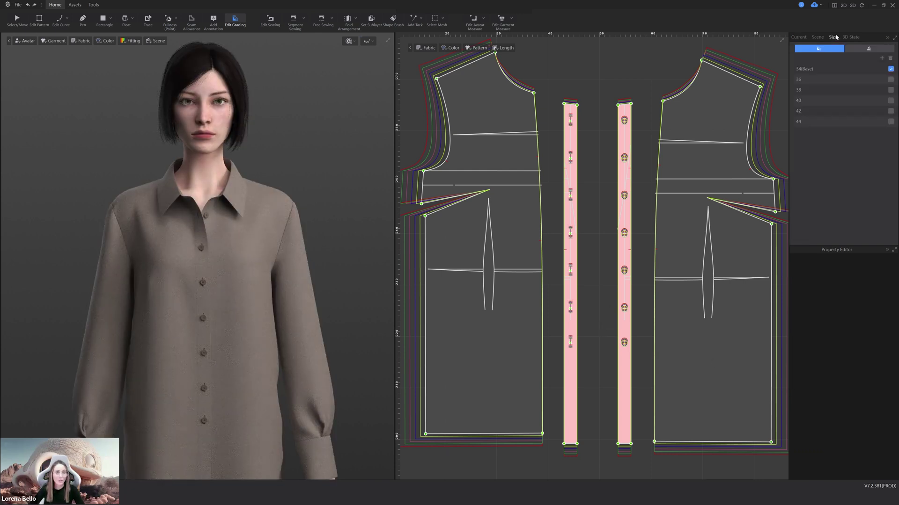
left_click(827, 70)
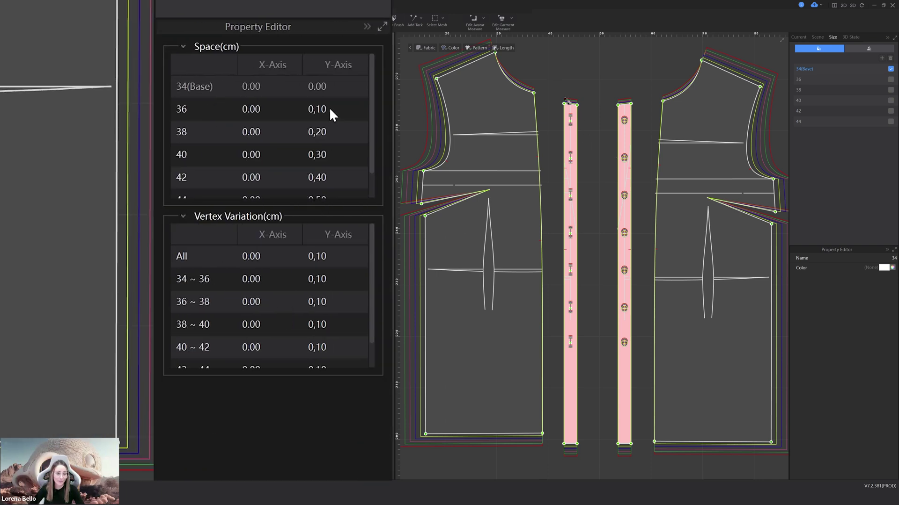
left_click(565, 102)
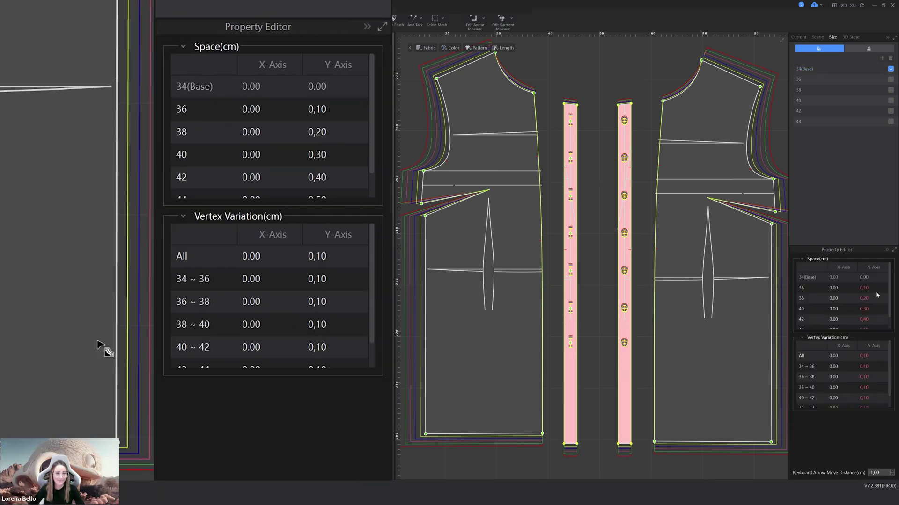
left_click(621, 290)
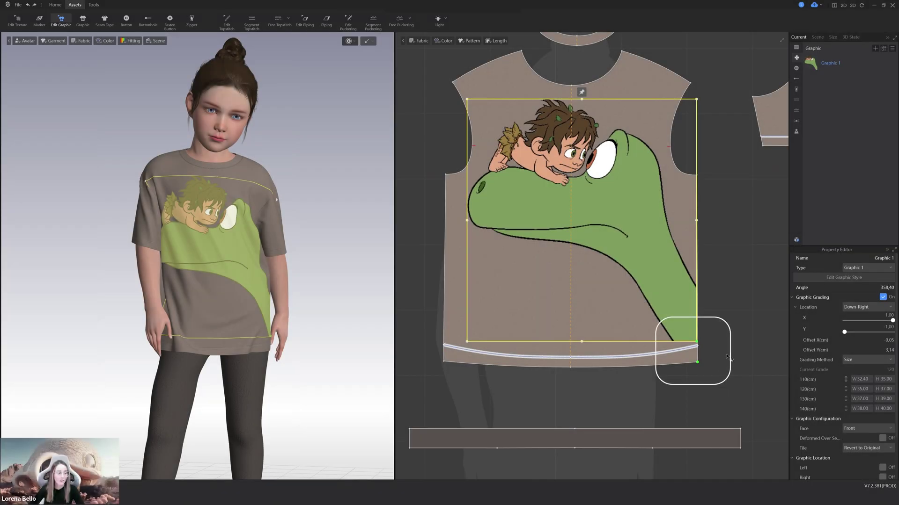
Step: Keep the graphic's grading anchor at Down-Right and set Grading Method to Size
left_click(872, 311)
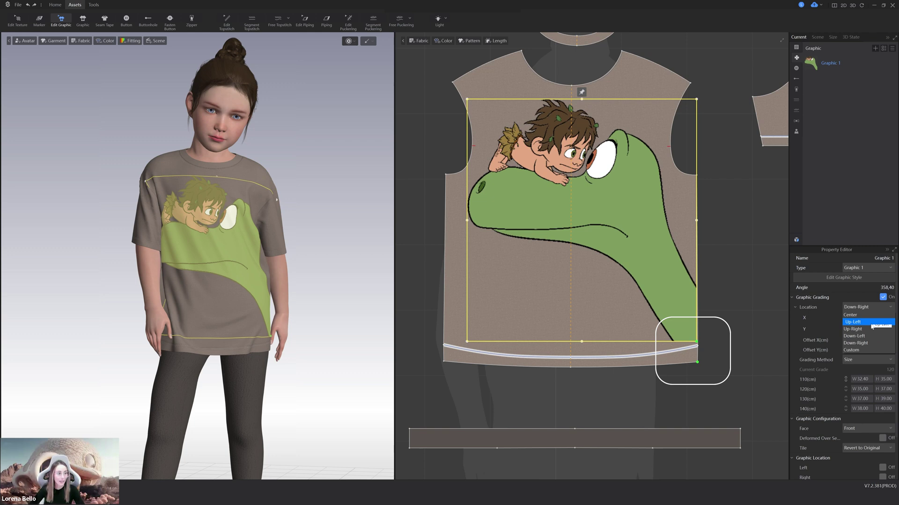
left_click(879, 287)
left_click(866, 361)
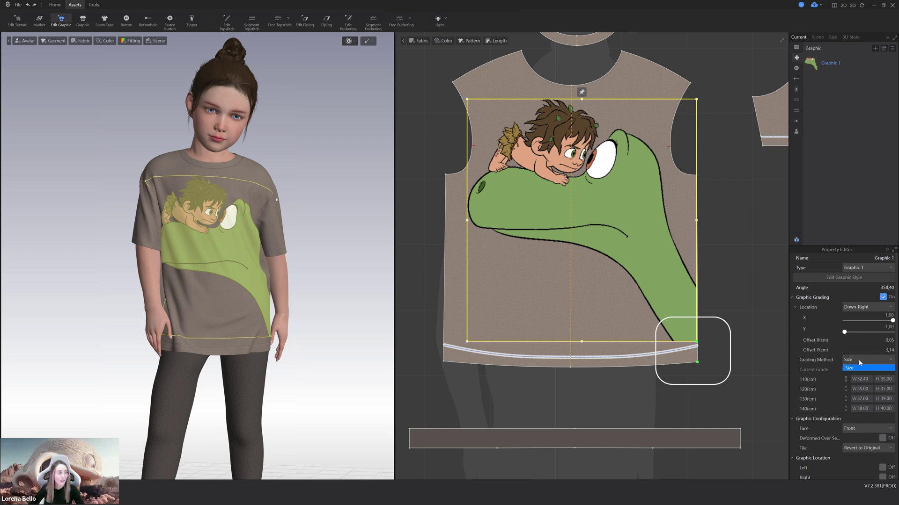
left_click(865, 375)
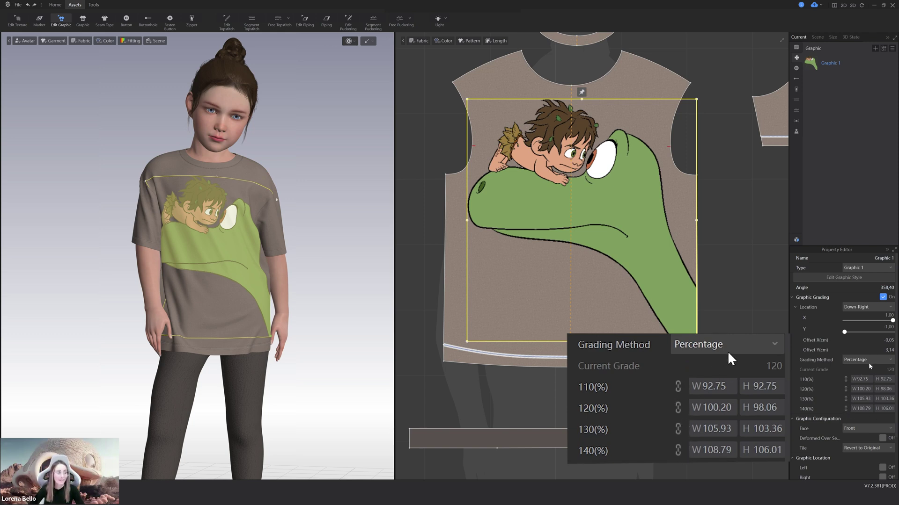
left_click(868, 361)
left_click(867, 375)
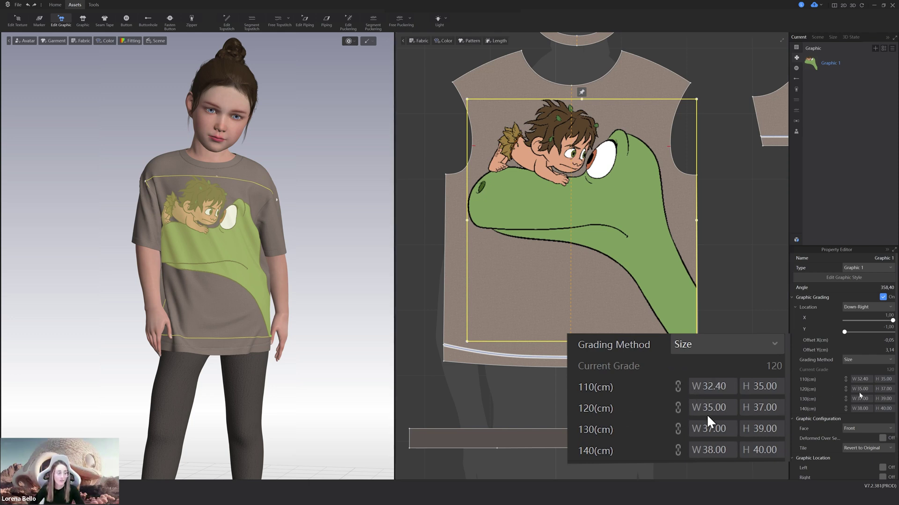
Step: Enter 25 as the graphic width for size 110 and show the T-shirt in size 110
left_click(865, 379)
key("ctrl+a")
type("2")
key("Tab")
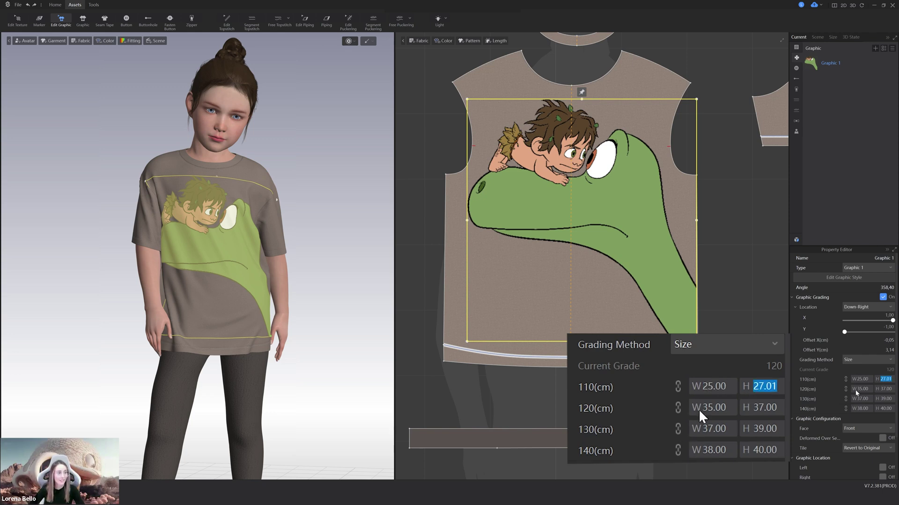
left_click(832, 36)
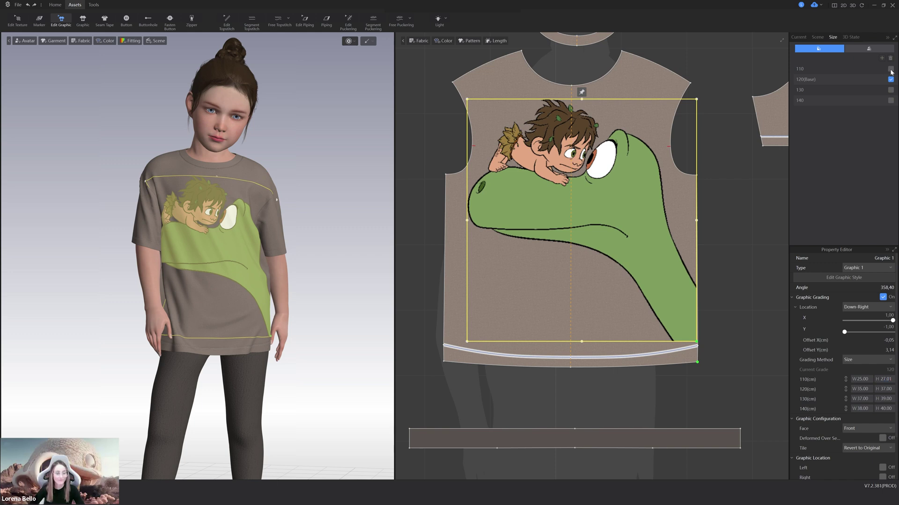
left_click(890, 69)
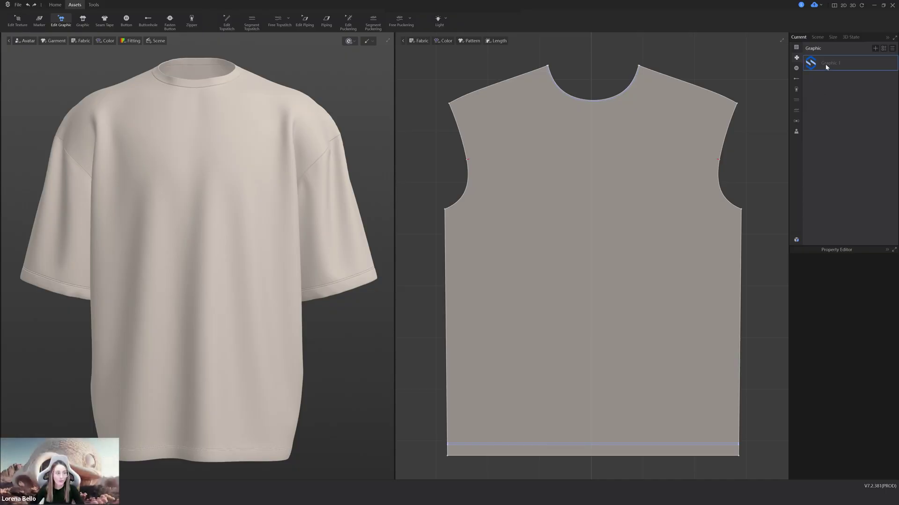
Step: Add a text graphic and place the Style3D text on the front chest
left_click(875, 48)
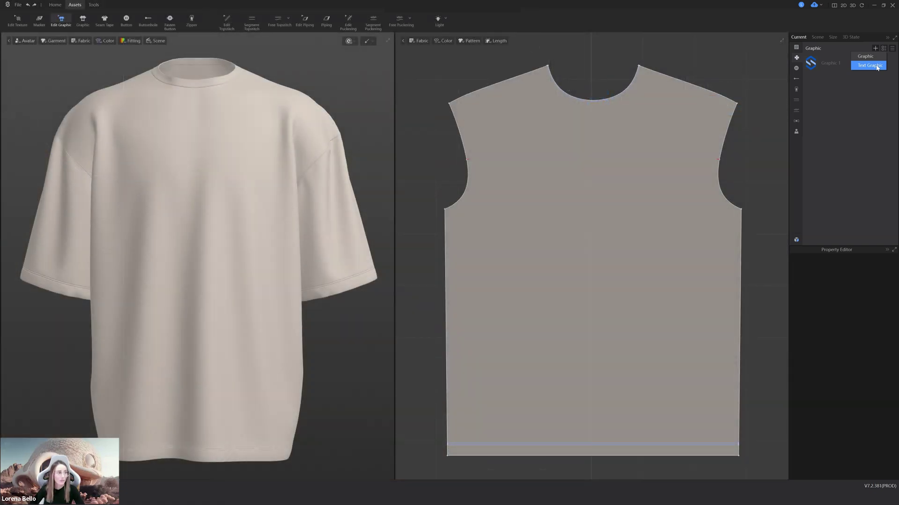
left_click(875, 66)
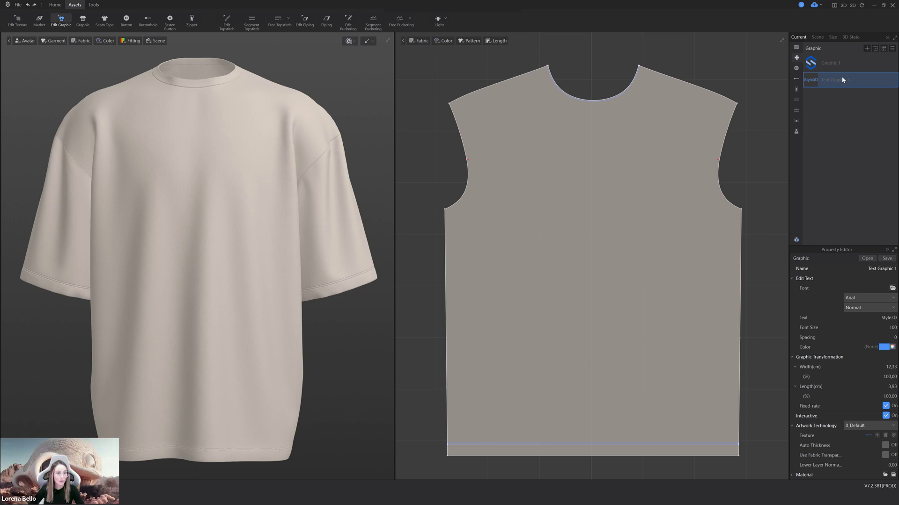
left_click(82, 21)
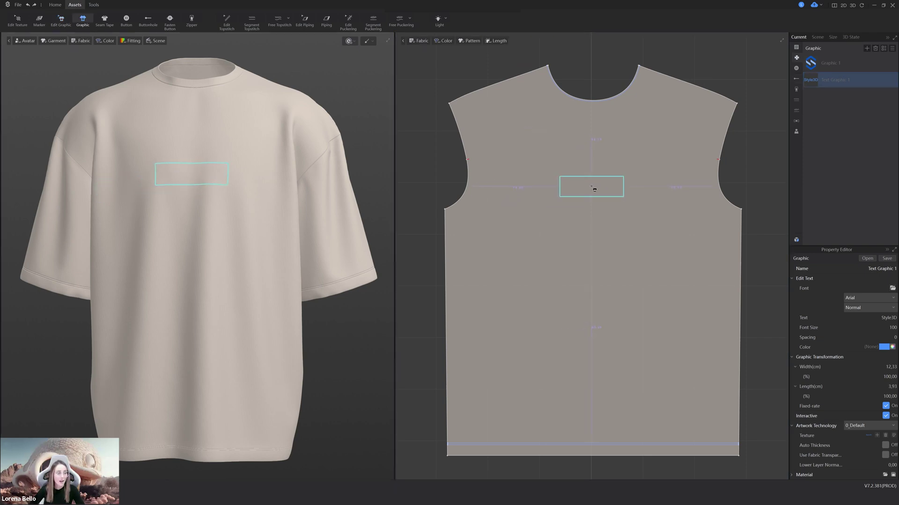
left_click(593, 189)
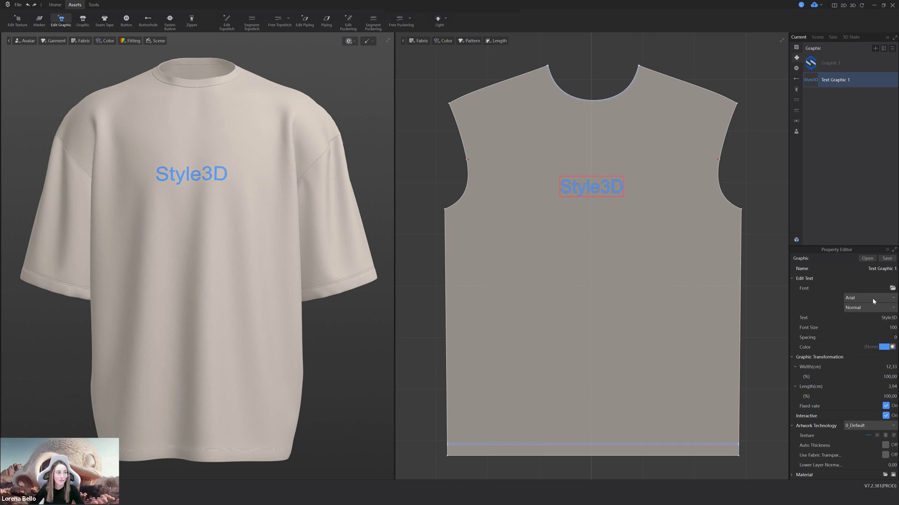
Step: Change the text font to a Attack Graffiti
left_click(872, 297)
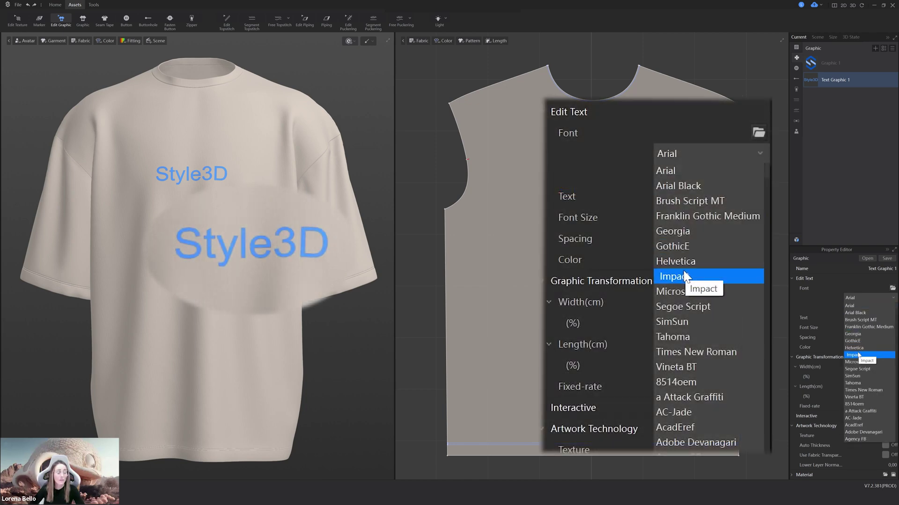
left_click(861, 342)
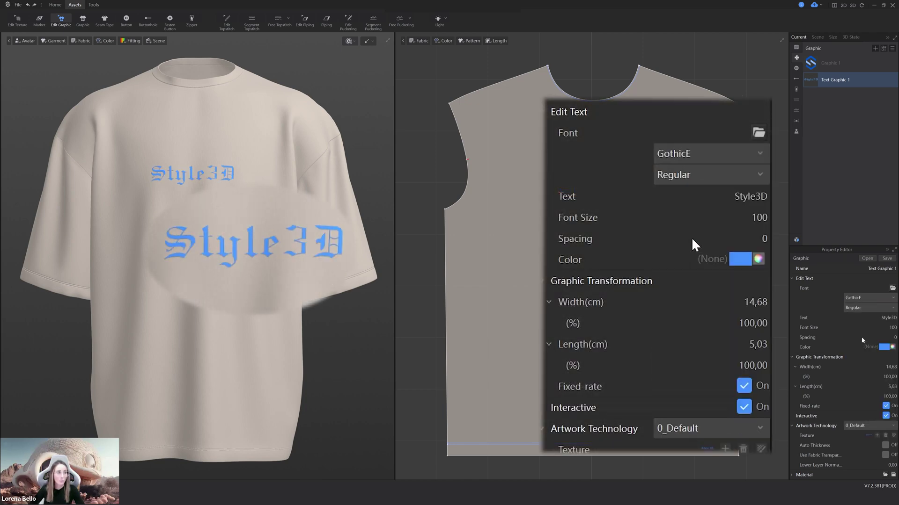
left_click(866, 300)
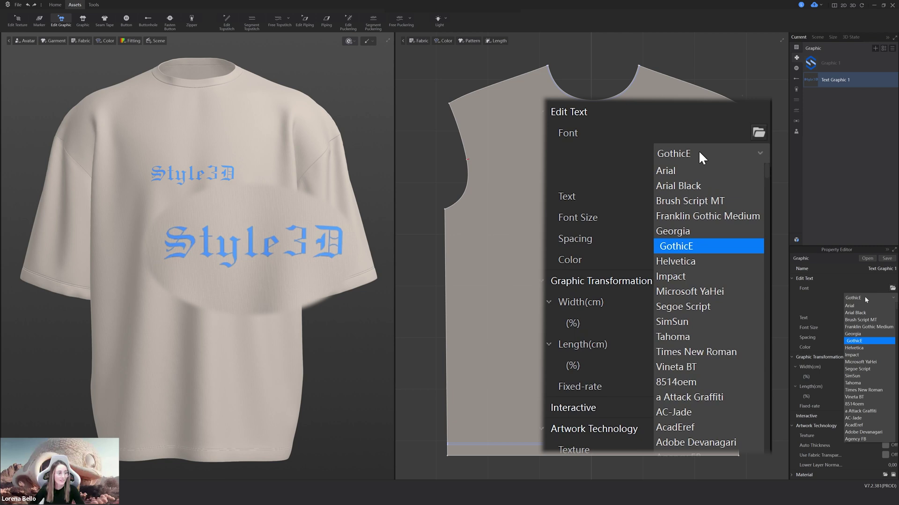
left_click(863, 412)
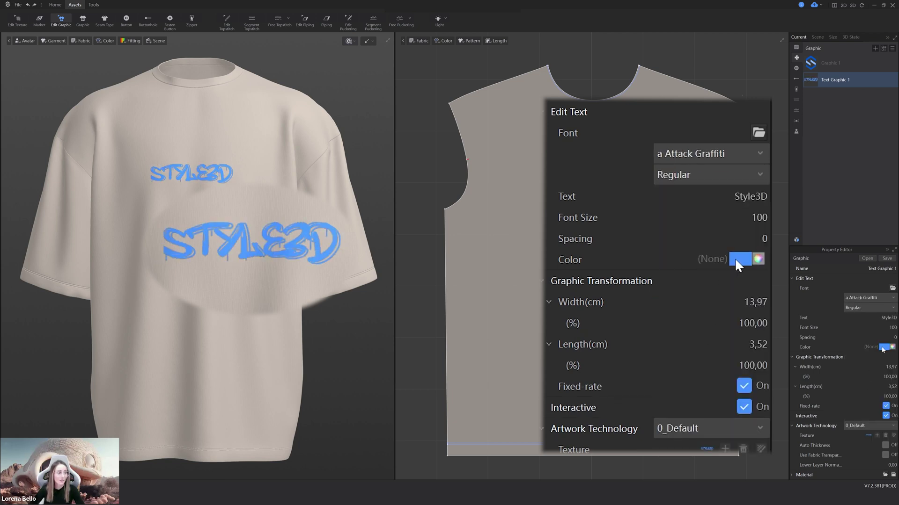
Step: Colour the text pale blue and enter 'HELLO'
left_click(883, 348)
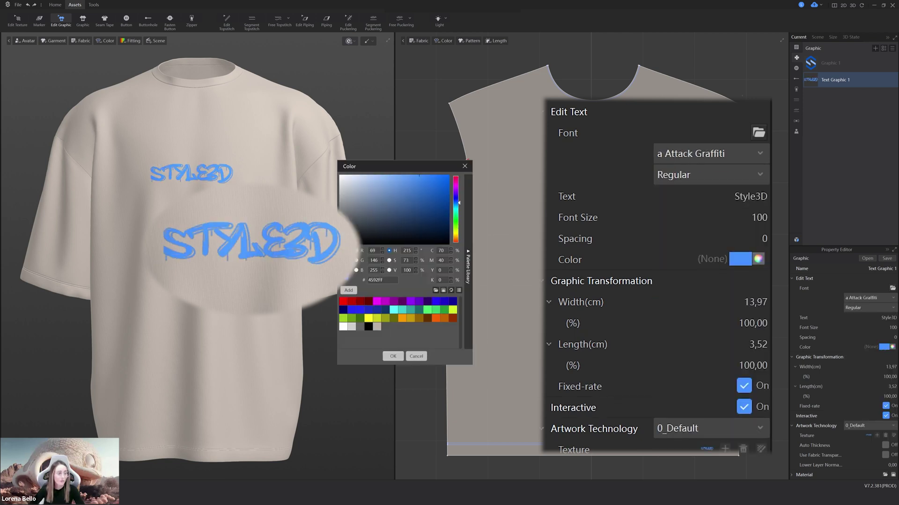
left_click(371, 187)
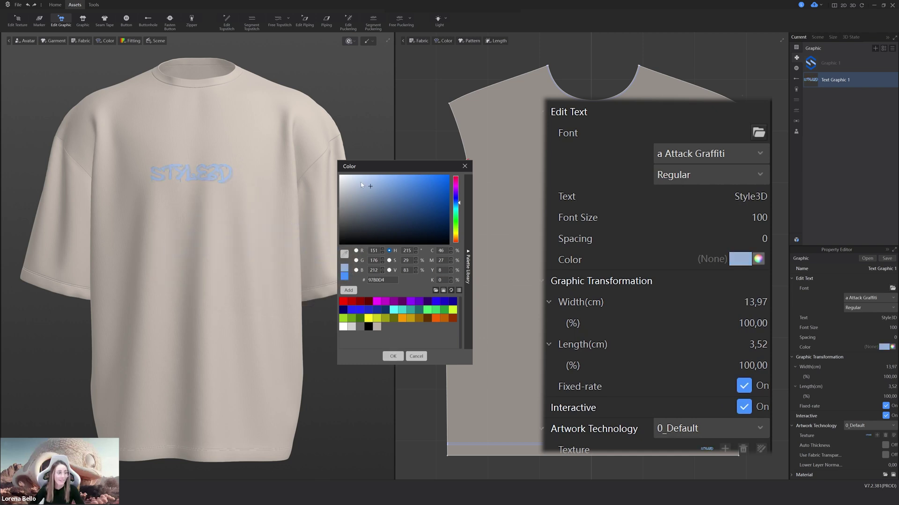
left_click(393, 356)
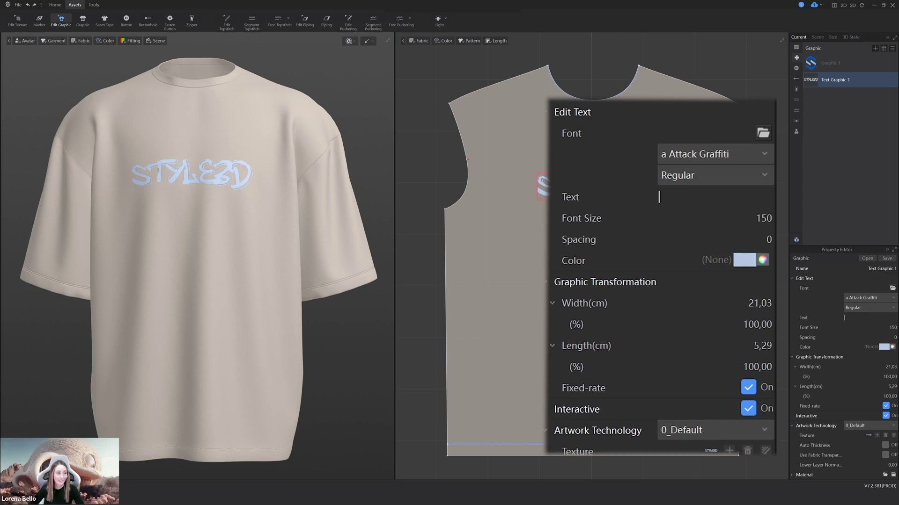
type("HELLO")
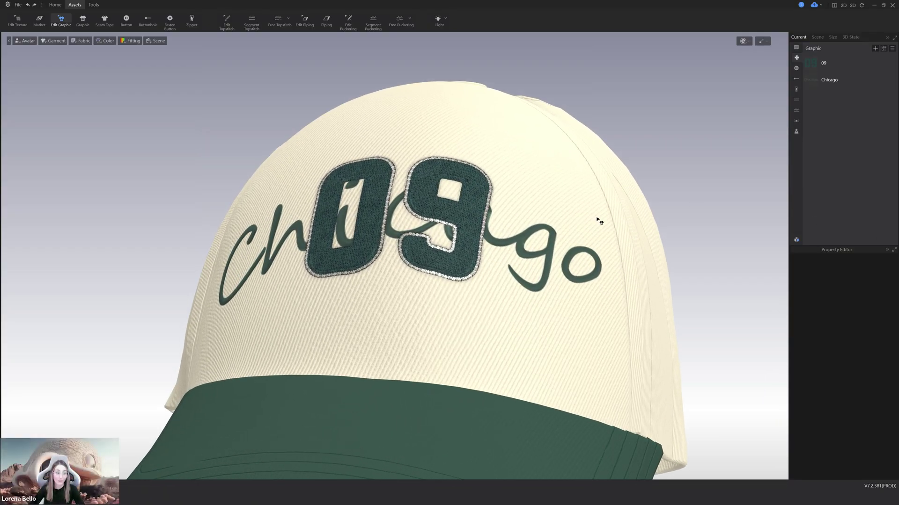
scroll(604, 220, "up", 4)
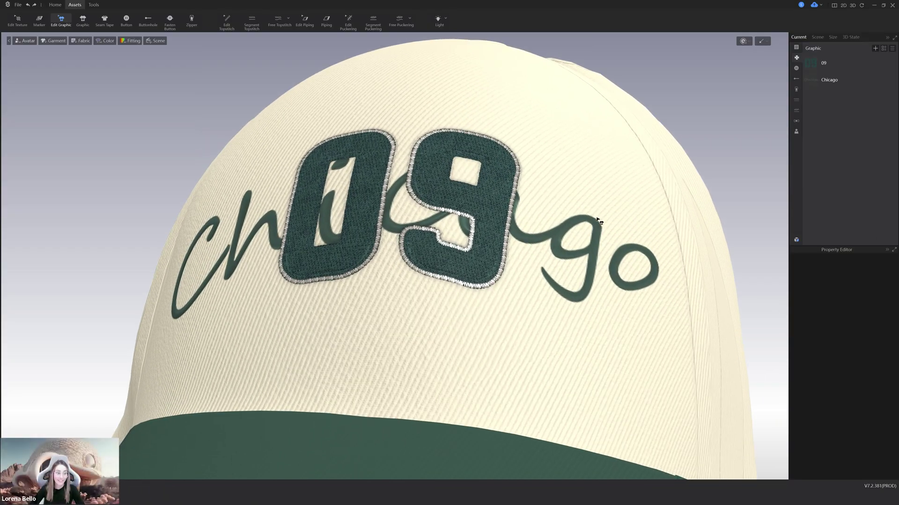
Step: Layer the Chicago script above the topstitching, then turn the cap and switch to Edit Topstitch
left_click(594, 245)
right_click(594, 245)
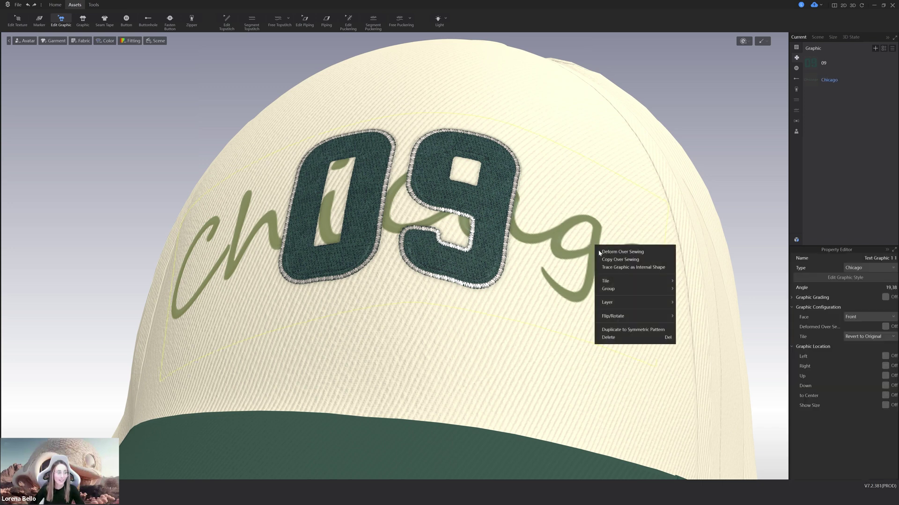
mouse_move(634, 303)
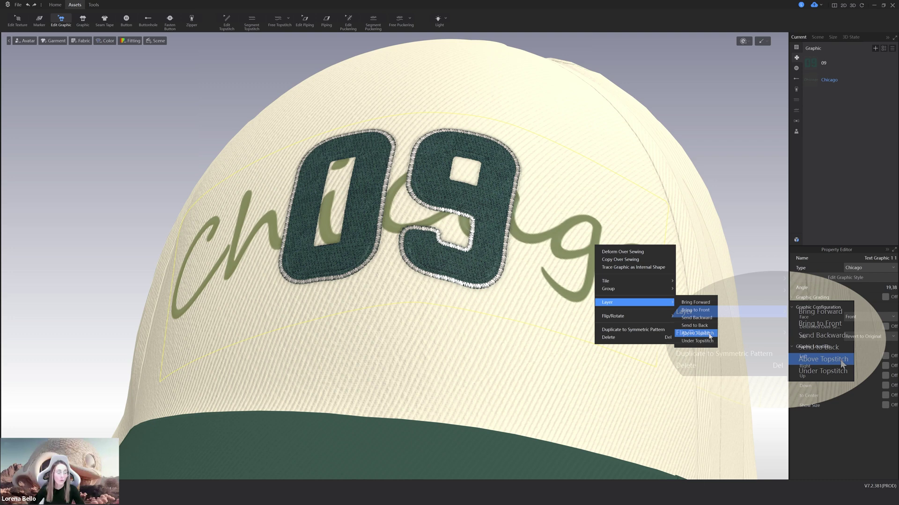
left_click(708, 335)
scroll(695, 171, "down", 2)
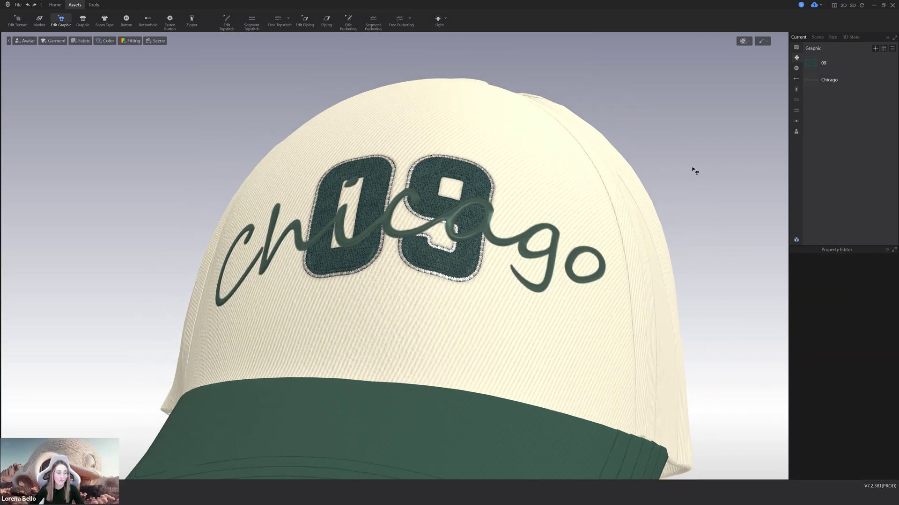
mouse_move(692, 171)
right_mouse_down()
mouse_move(708, 173)
mouse_move(697, 174)
right_mouse_up()
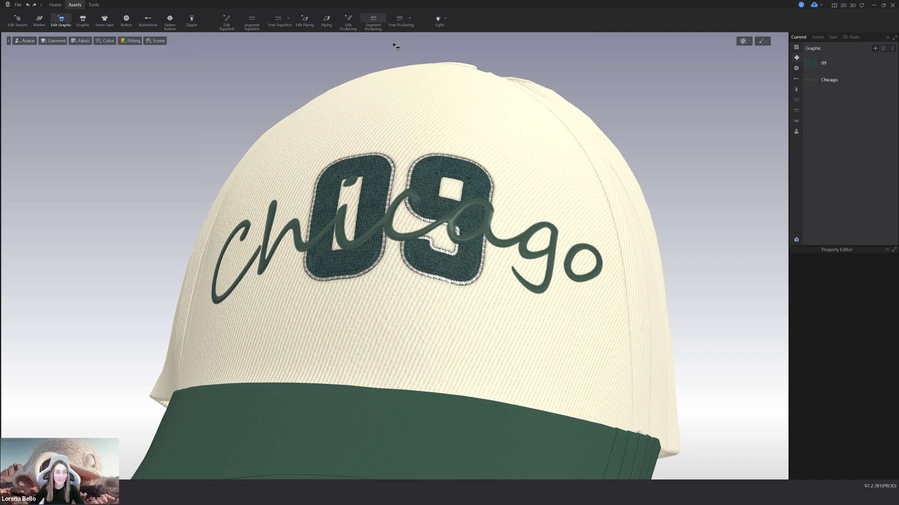
left_click(227, 20)
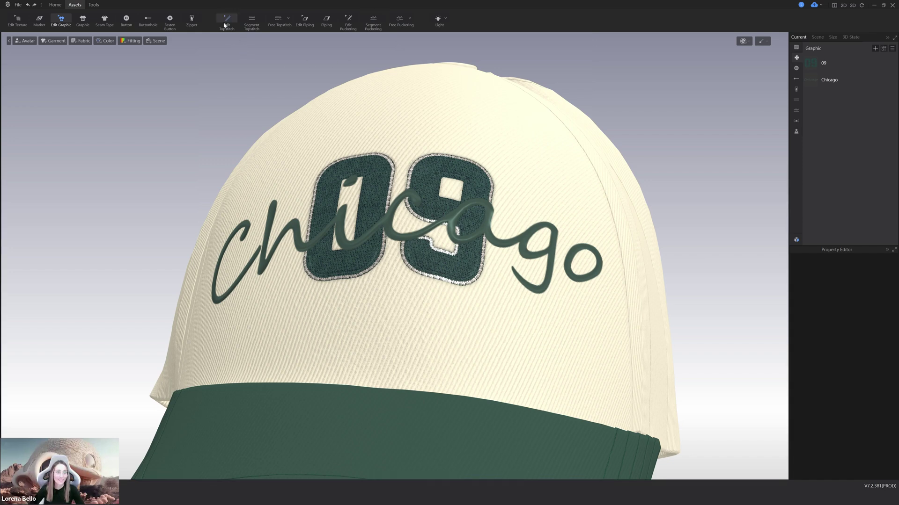
Step: Layer the 9 patch's topstitch above the Chicago graphic
left_click(440, 154)
right_click(440, 155)
mouse_move(468, 159)
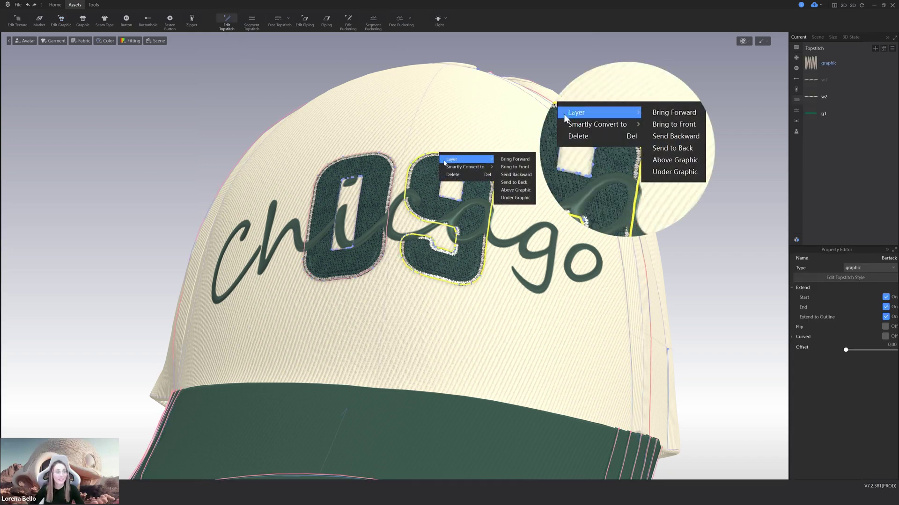
left_click(515, 197)
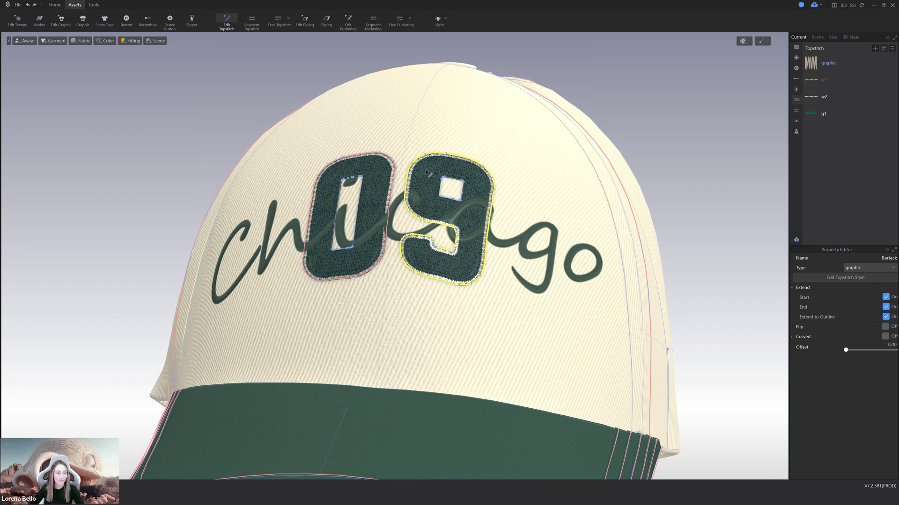
Step: Select the 0 patch's topstitch and bring up its Layer options
left_click(394, 162)
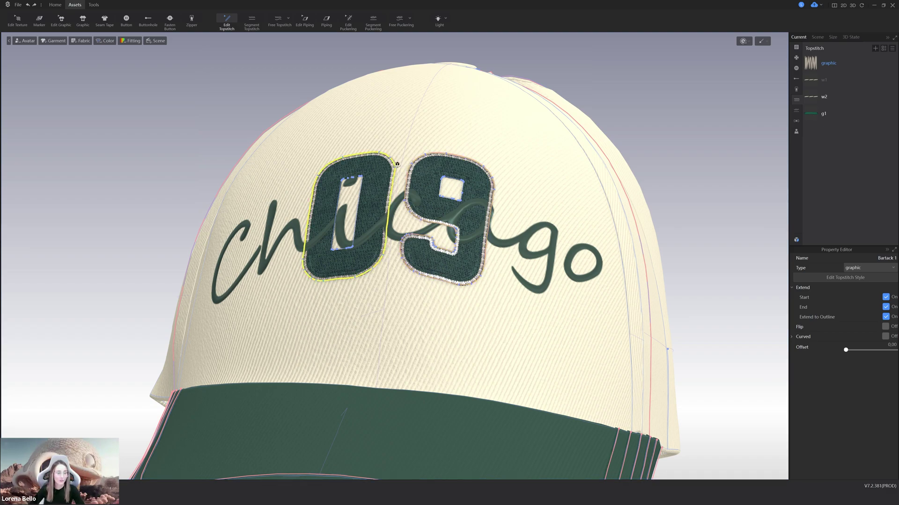
right_click(397, 165)
mouse_move(440, 168)
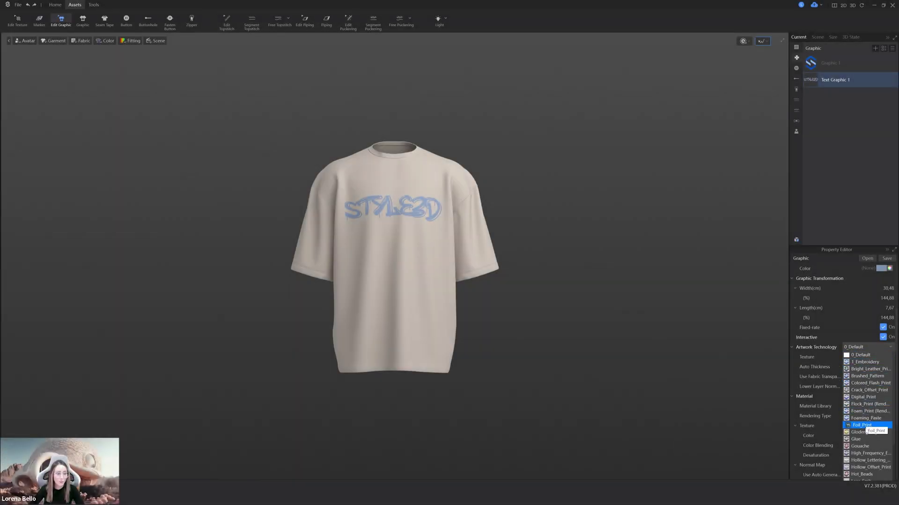
Step: Try Foil_Print, Thick_Silicon_Print and Toothbrush_Embroidery, settling on Towel_Embroidery for the STYLE3D text
left_click(863, 426)
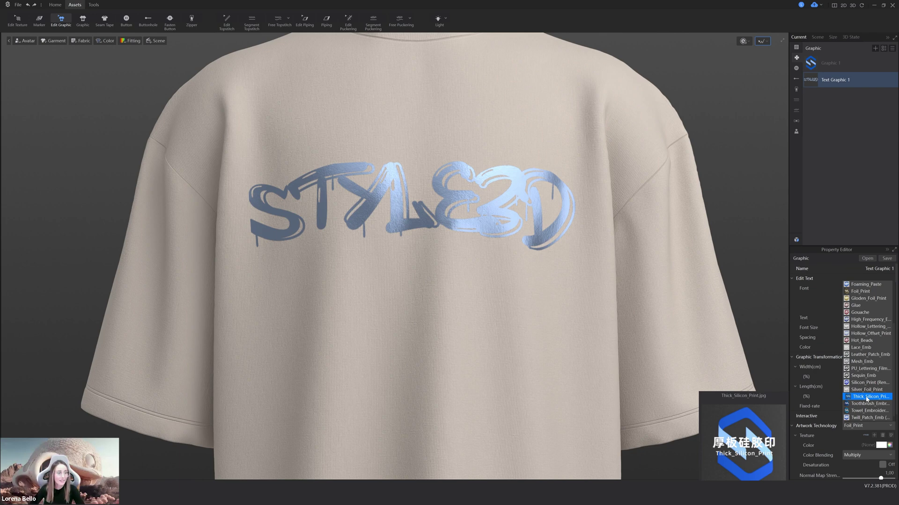
left_click(862, 397)
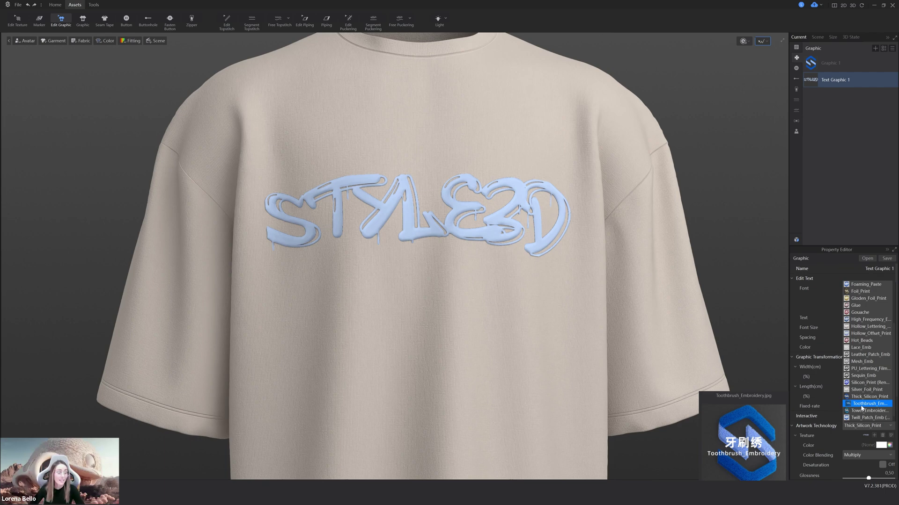
left_click(861, 403)
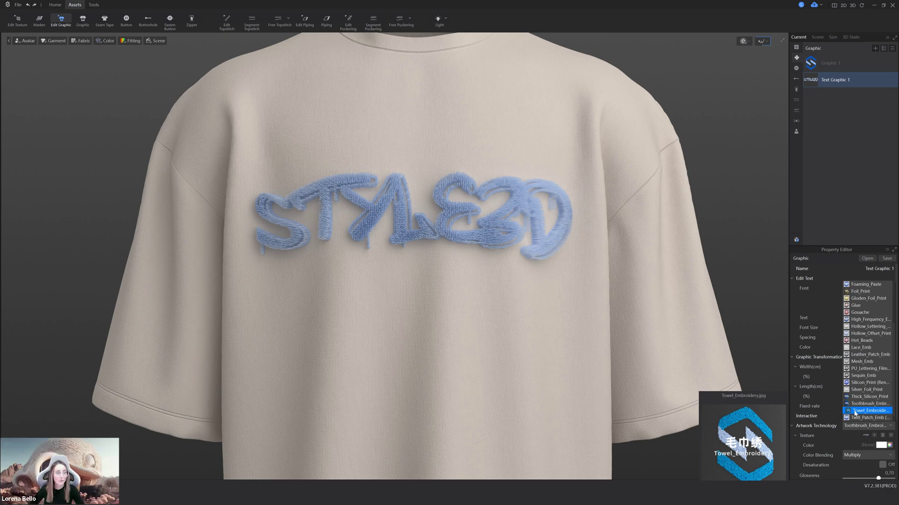
left_click(855, 411)
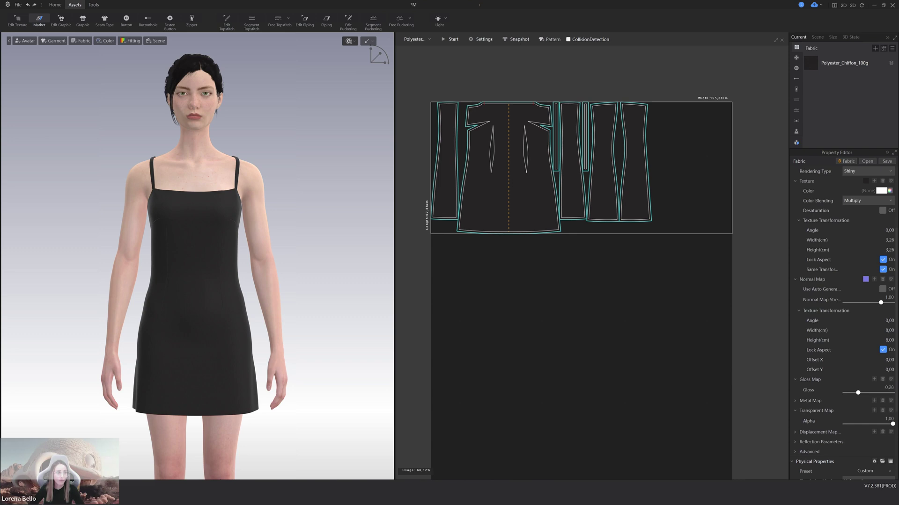
Step: Drag the front and side dress pieces over each other to show overlap
left_click_drag(543, 173, 584, 214)
left_click_drag(640, 213, 580, 249)
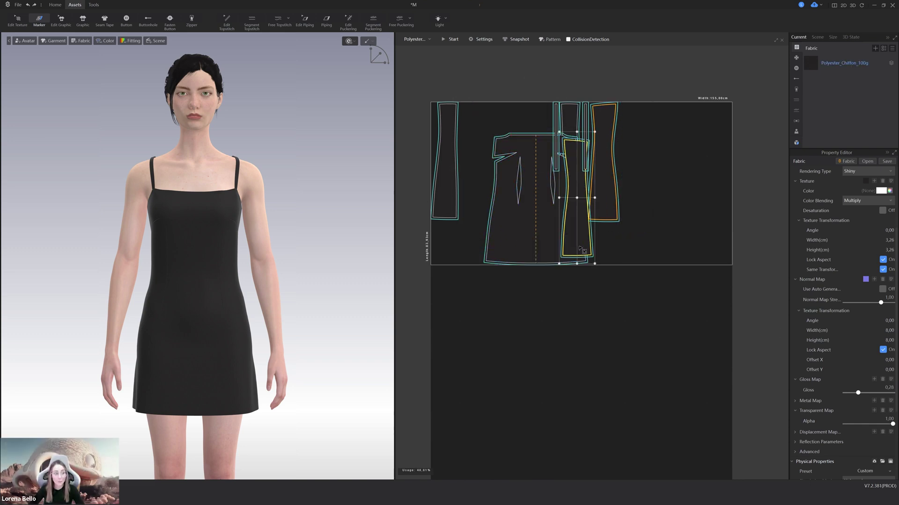
left_click(591, 73)
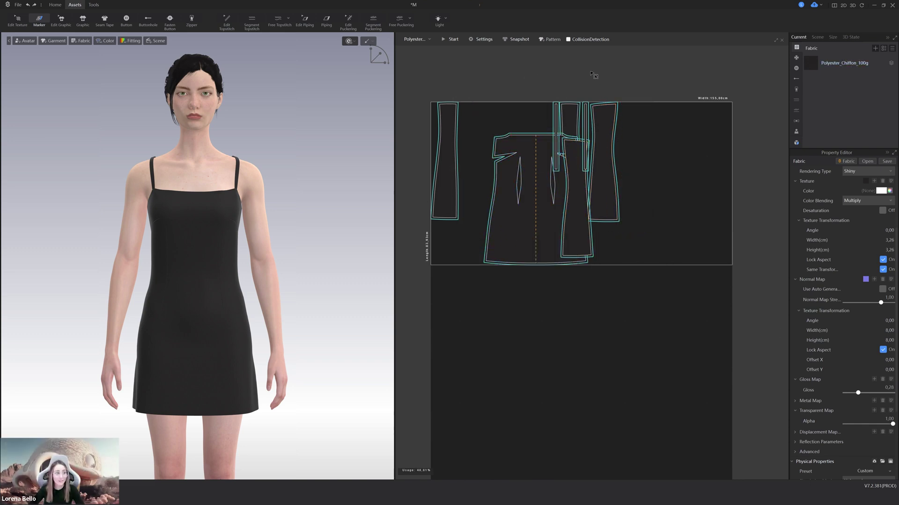
Step: Enable CollisionDetection, reposition the front piece, then run and stop automatic nesting
left_click(568, 40)
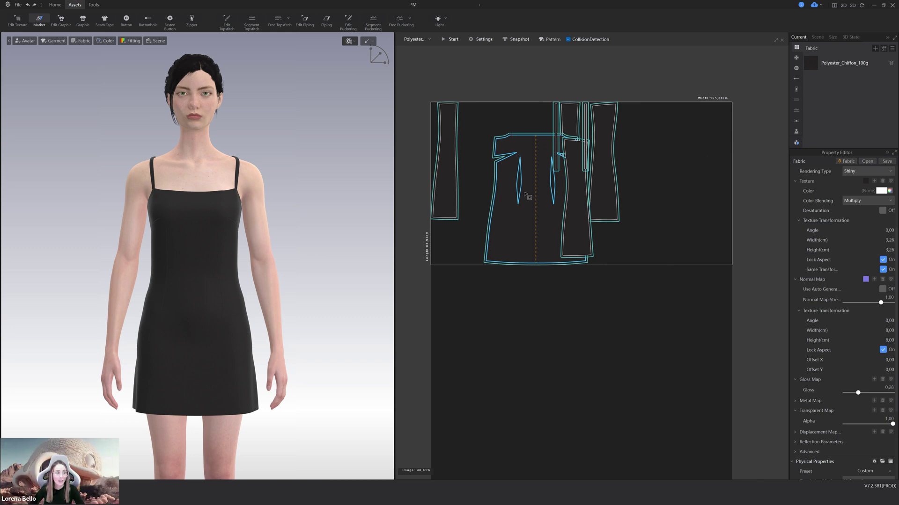
left_click_drag(525, 194, 628, 221)
left_click(757, 157)
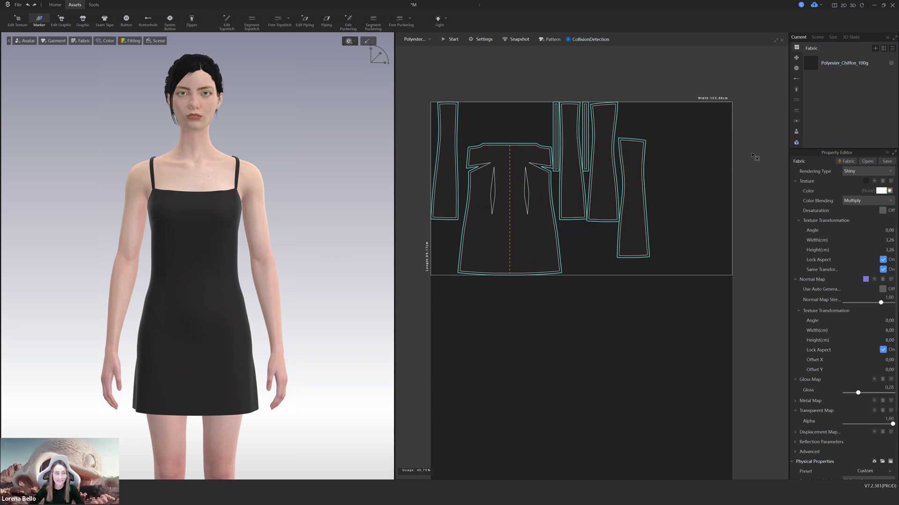
left_click(471, 41)
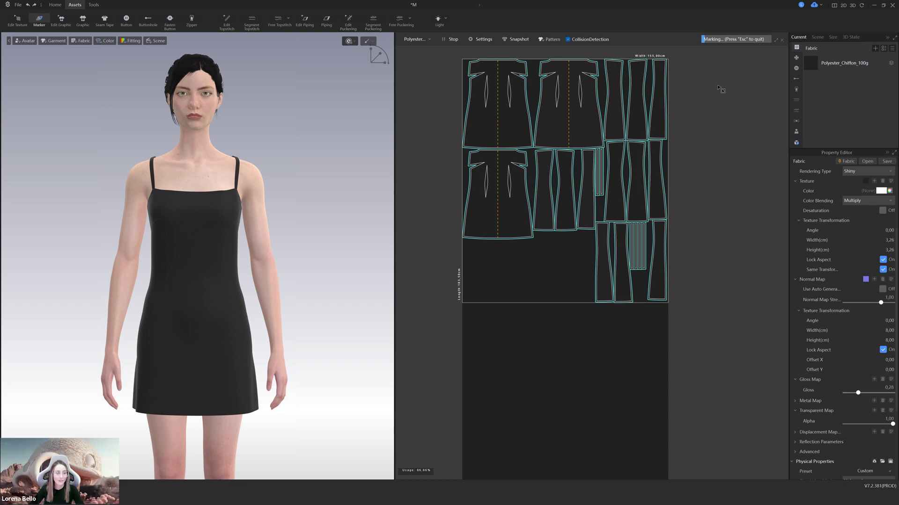
left_click(450, 39)
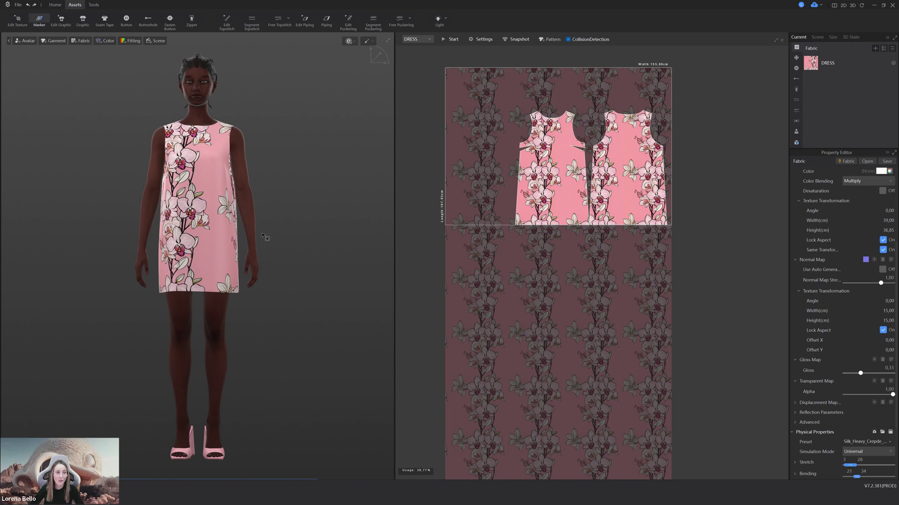
Step: Lock the print texture on the left and right dress pieces
right_click_drag(256, 235, 265, 201)
right_click(536, 205)
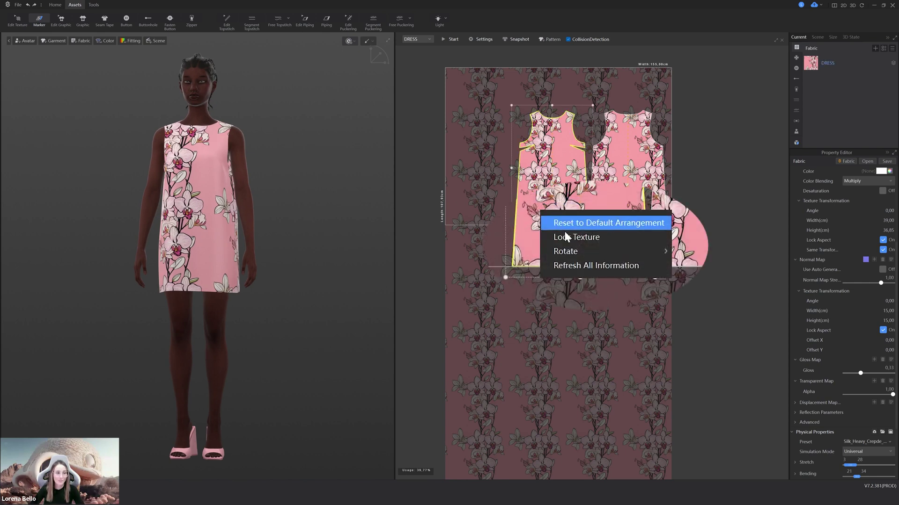
left_click(618, 192)
right_click(630, 201)
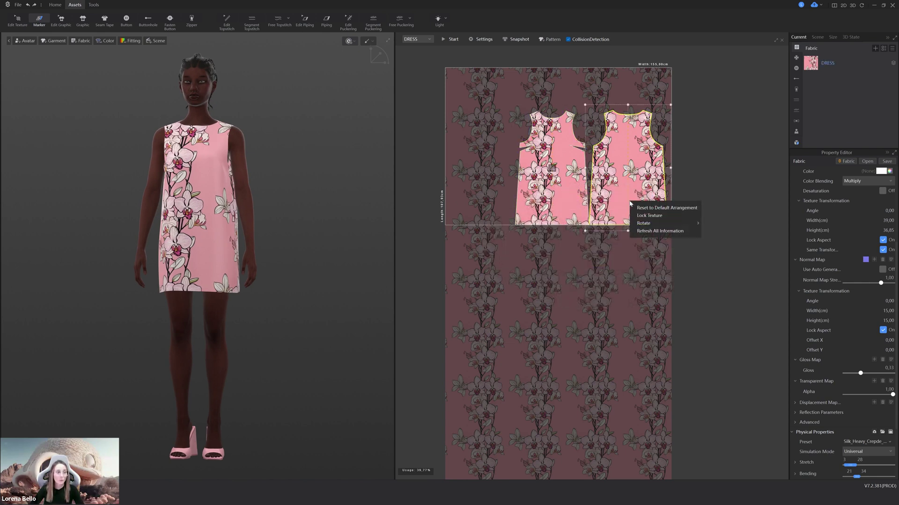
left_click(649, 214)
left_click(707, 201)
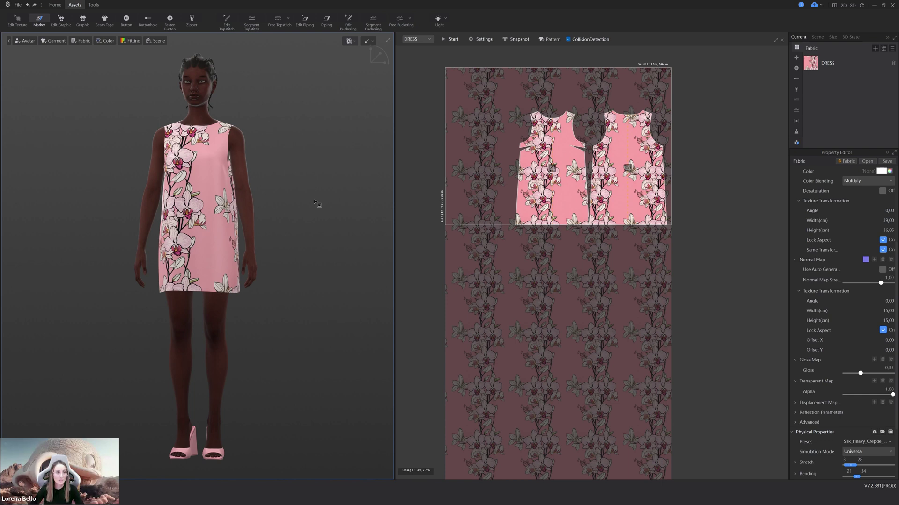
left_click(534, 204)
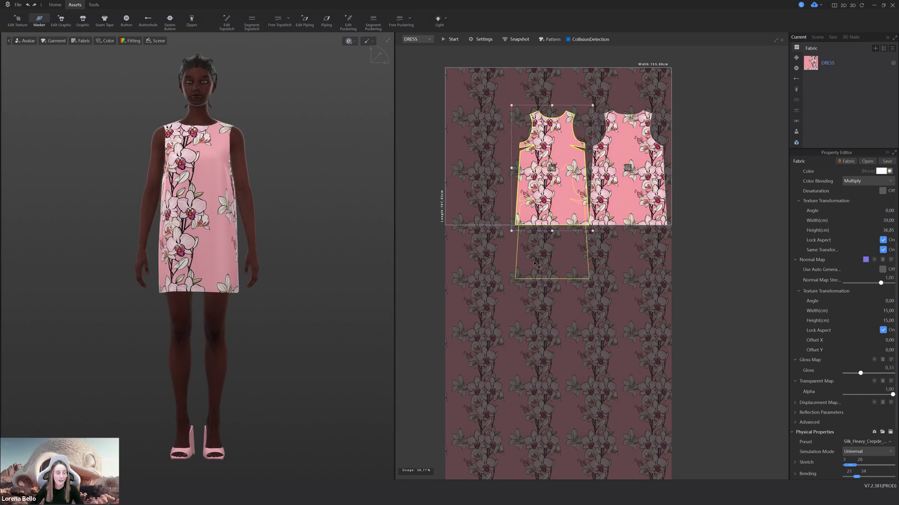
Step: Move both dress pieces lower on the marker and open the marker Settings
left_click_drag(535, 284, 530, 298)
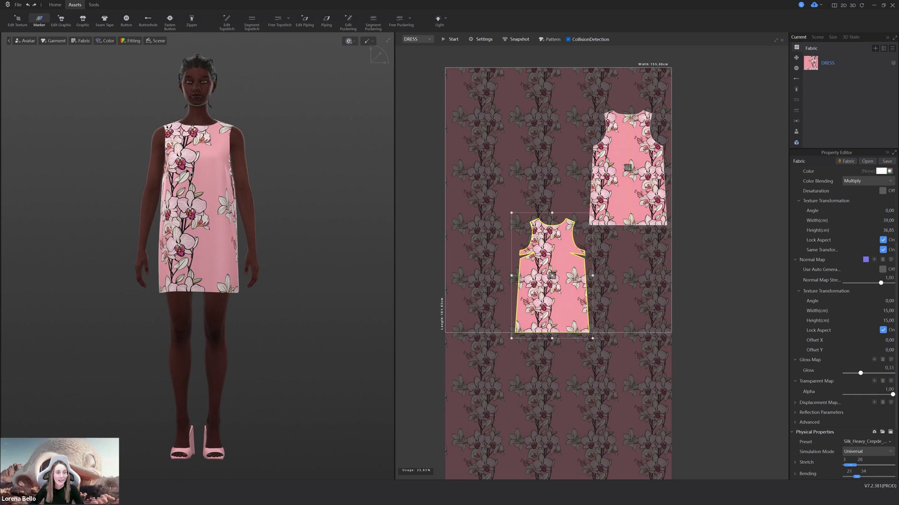
left_click_drag(624, 196, 623, 295)
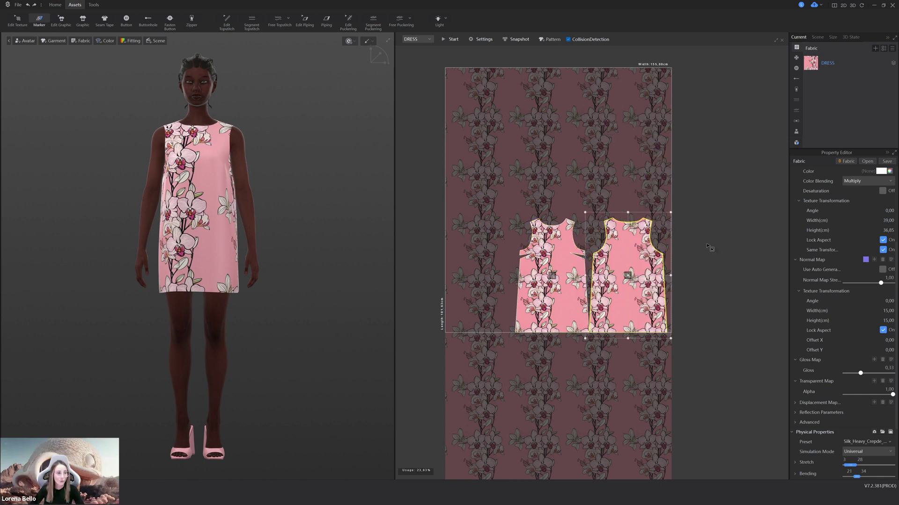
left_click(481, 40)
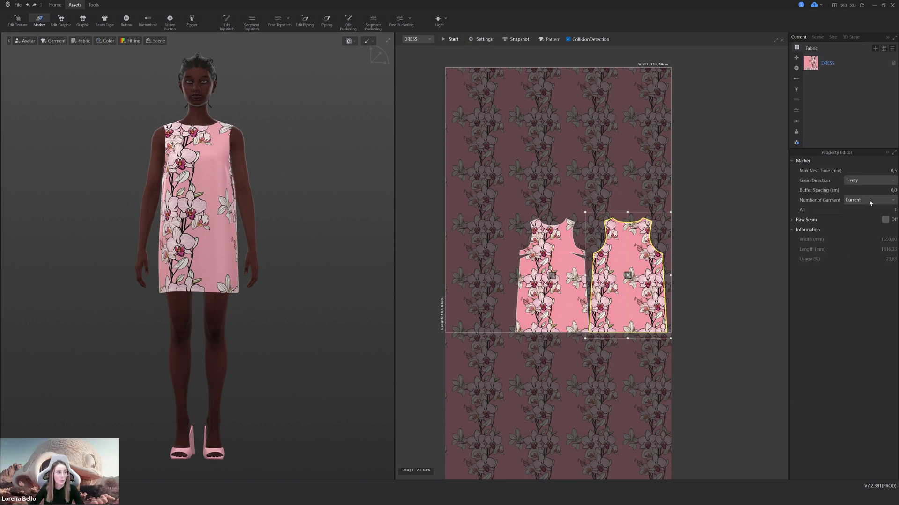
Step: Grade the marker to one garment each in sizes 34–38, hide seam allowances, and nest
left_click(865, 215)
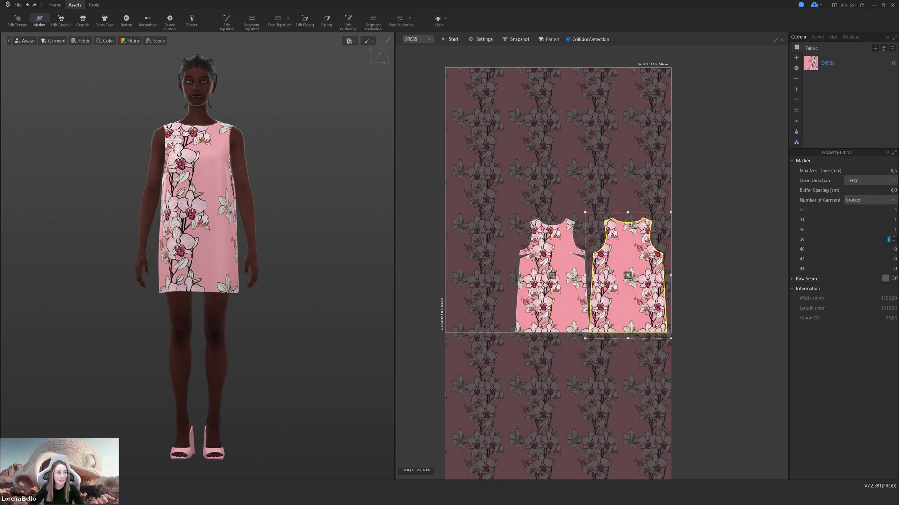
left_click(733, 180)
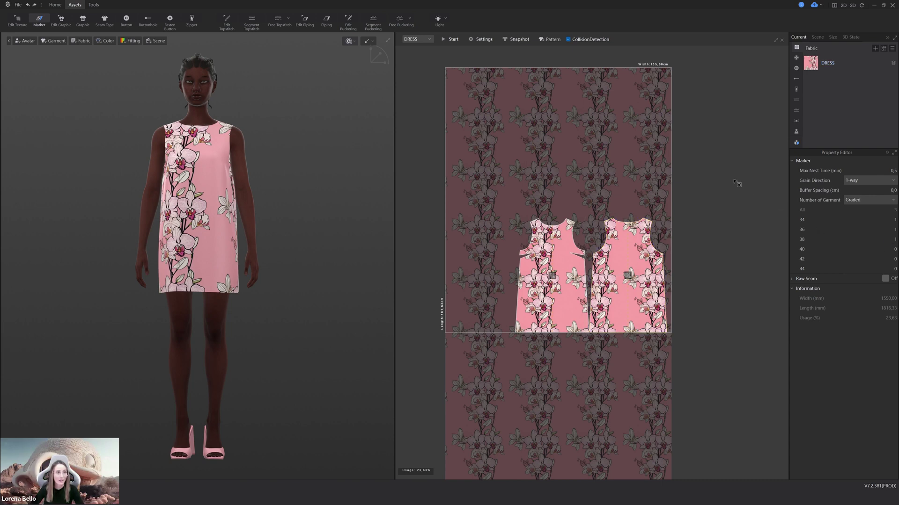
left_click(539, 41)
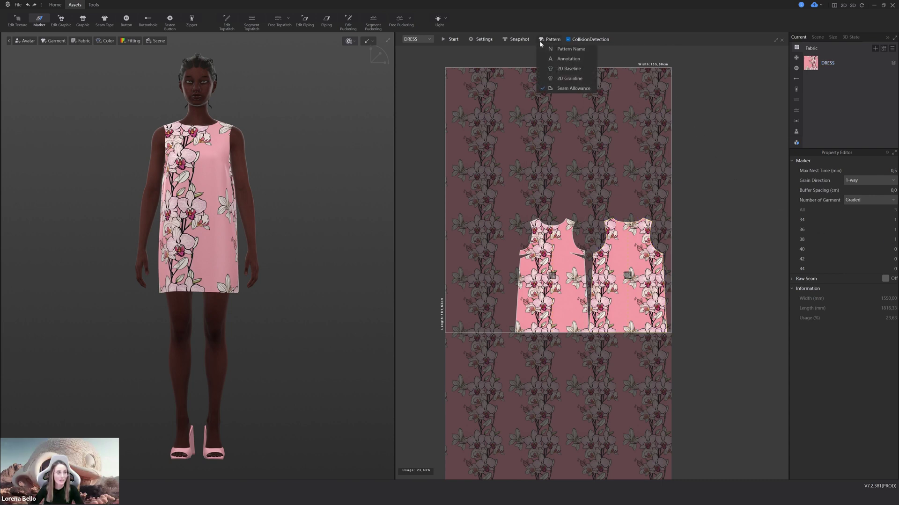
left_click(570, 89)
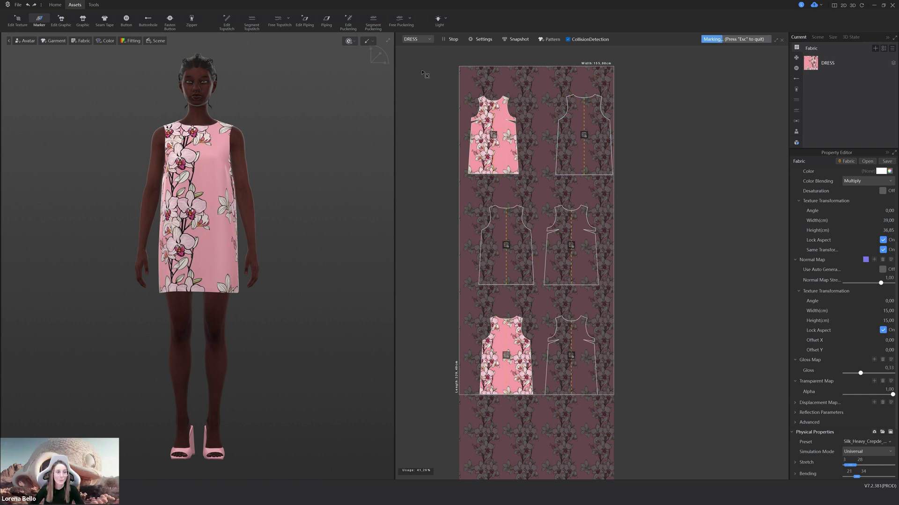
key("Escape")
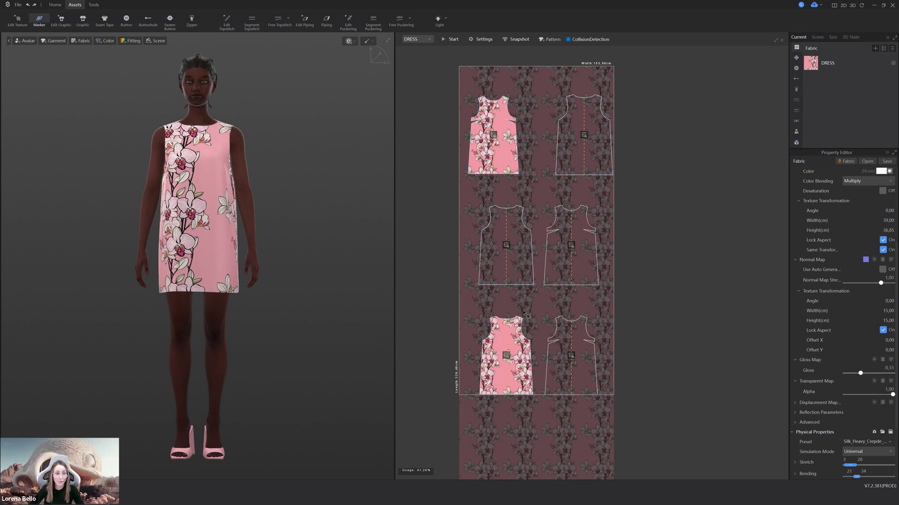
right_click_drag(317, 276, 326, 256)
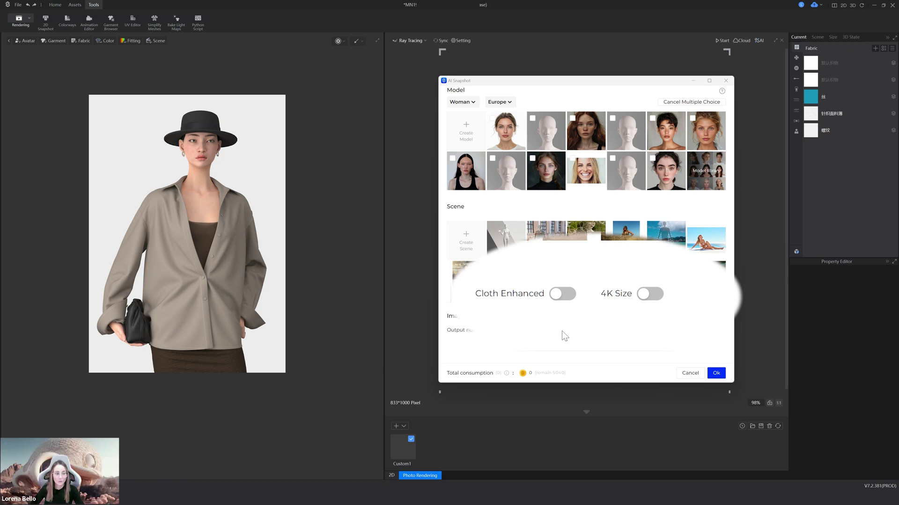
Step: Enable Cloth Enhanced for the AI Snapshot and set its strength to Strong
mouse_move(574, 298)
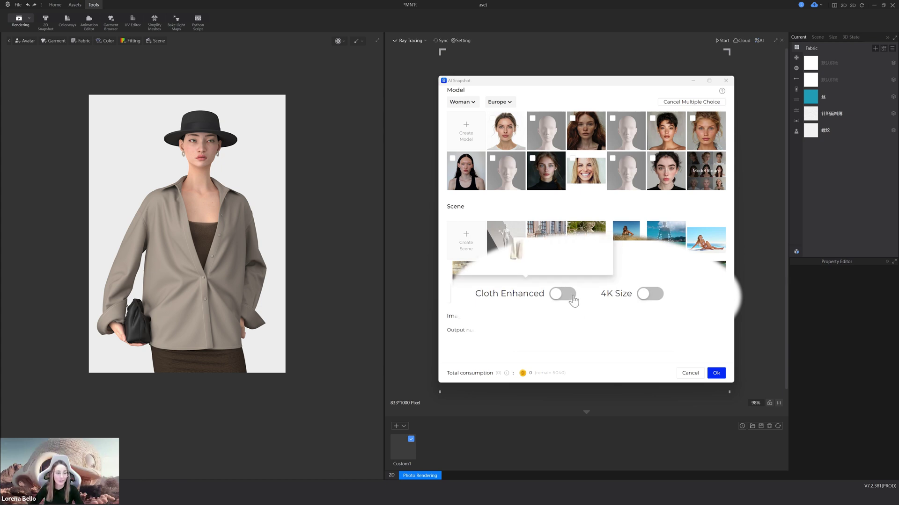
left_click(572, 298)
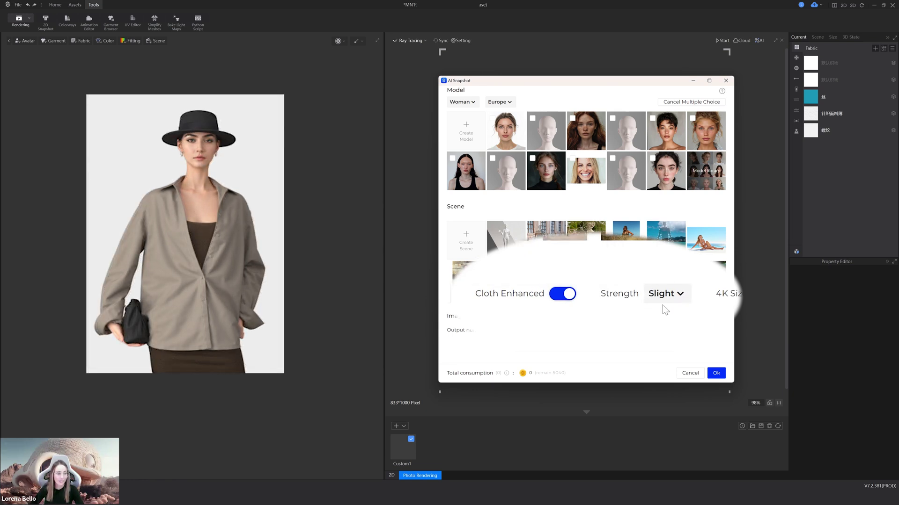
left_click(684, 303)
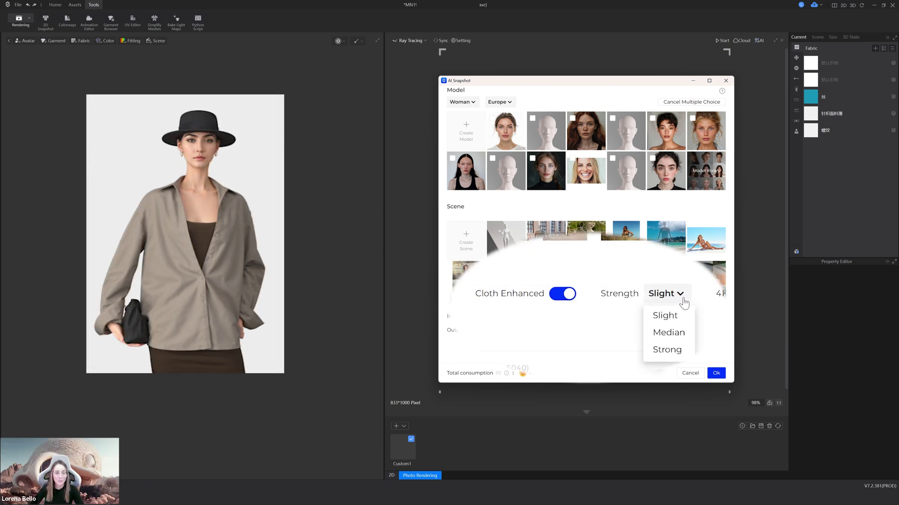
left_click(671, 333)
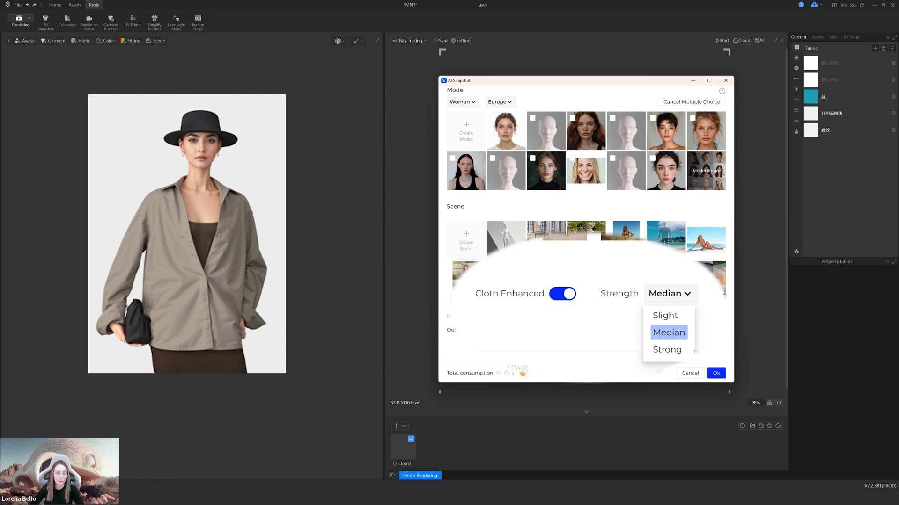
left_click(667, 354)
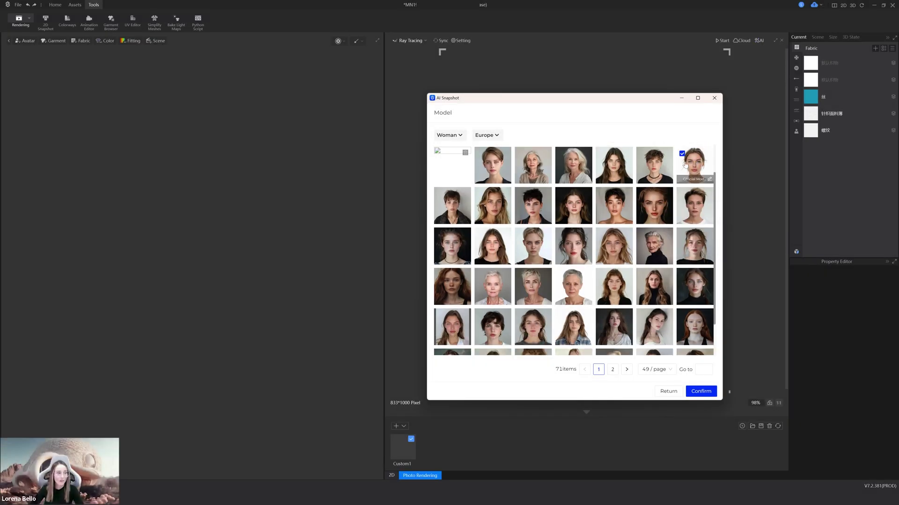
Step: Copy the chosen AI model, set its Face version to 3.0, and show the Emotion options
left_click(709, 179)
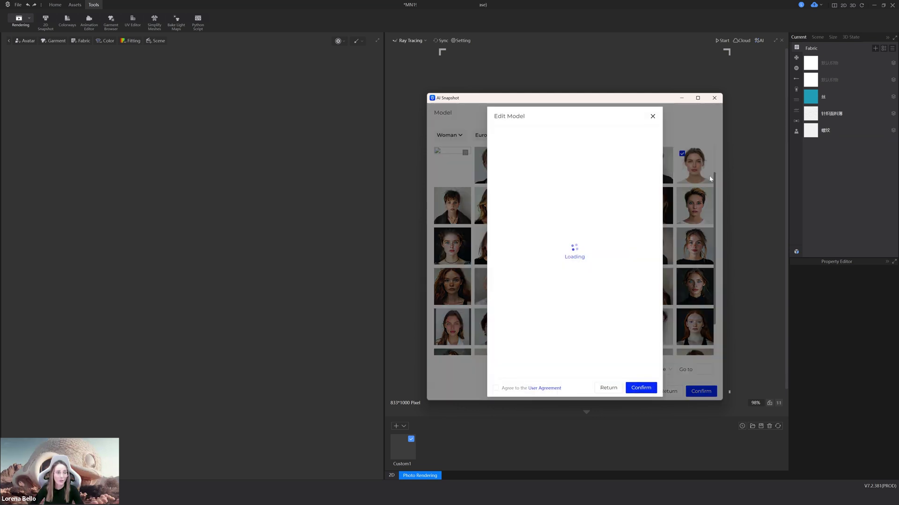
left_click(668, 244)
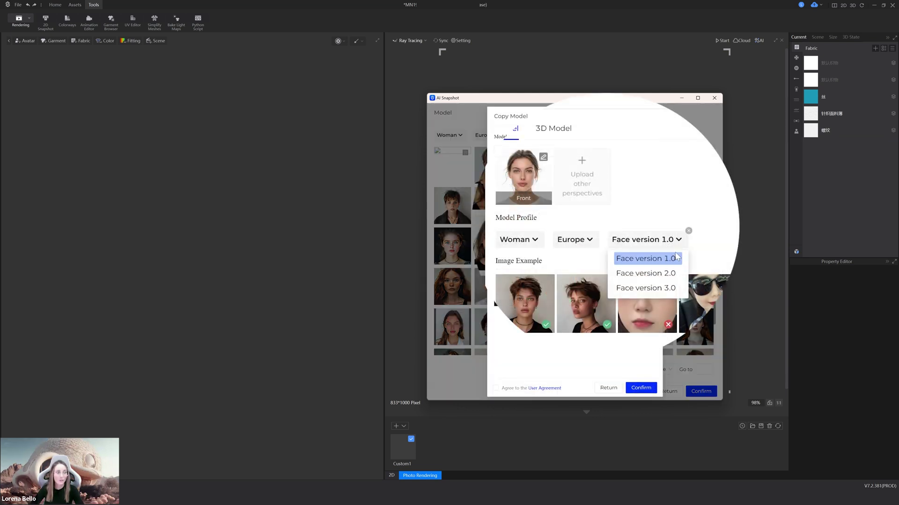
mouse_move(674, 265)
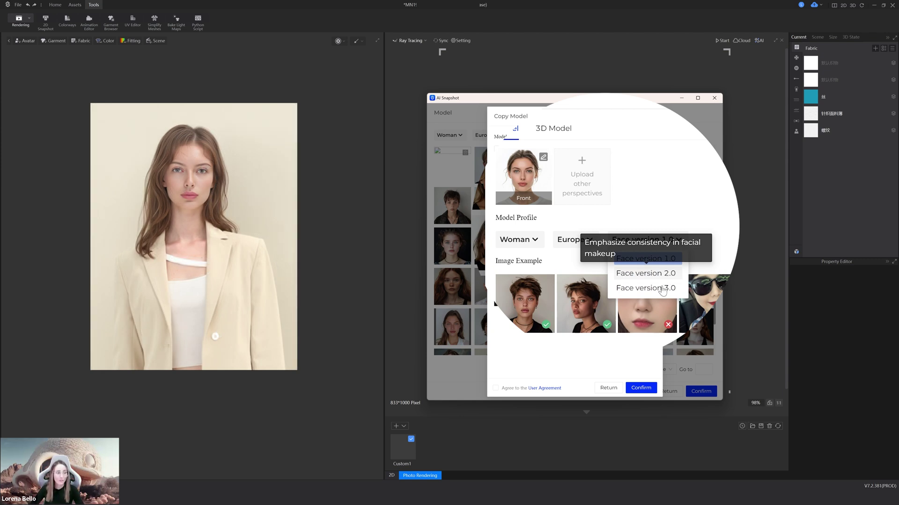
mouse_move(662, 292)
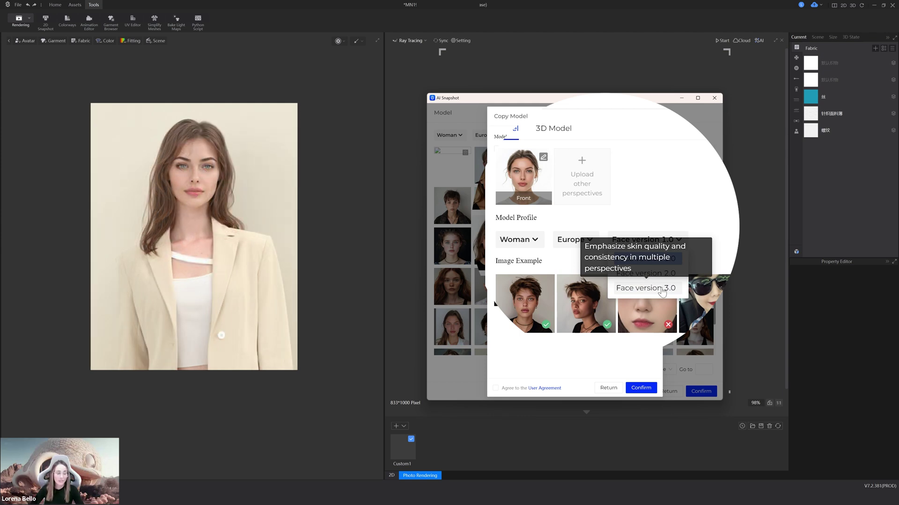
left_click(662, 289)
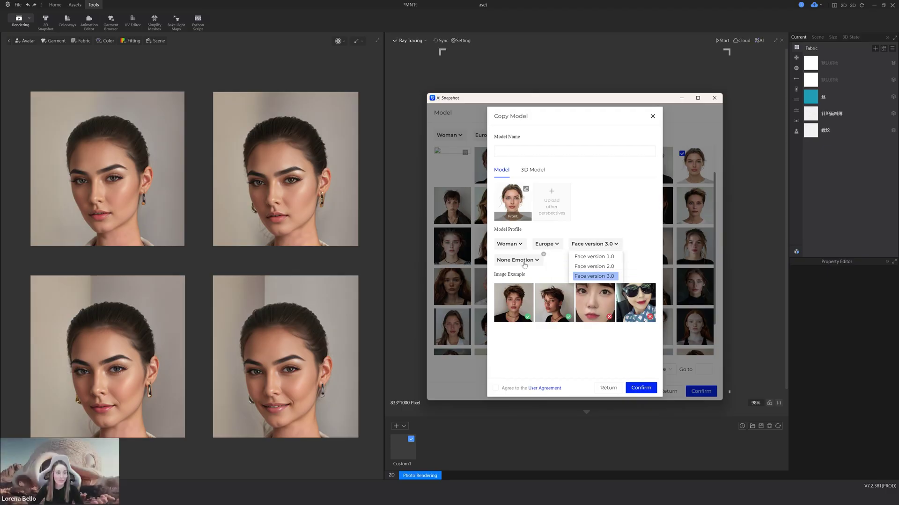
left_click(522, 269)
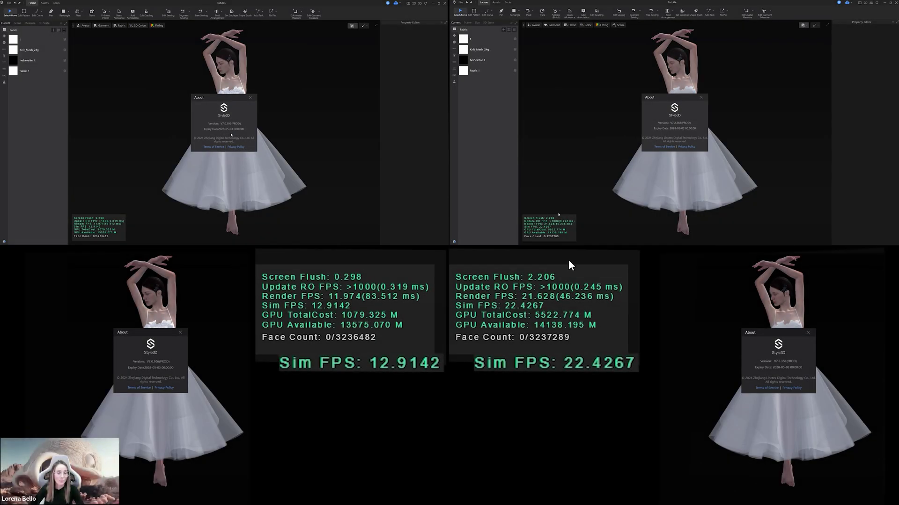
Step: Close both About boxes and start the tulle dress simulation in each window
left_click(250, 98)
left_click(700, 97)
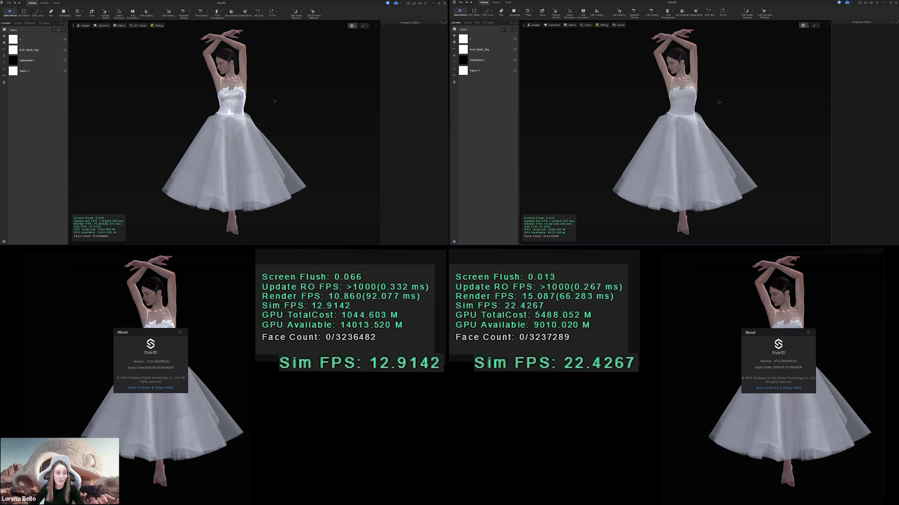
key("space")
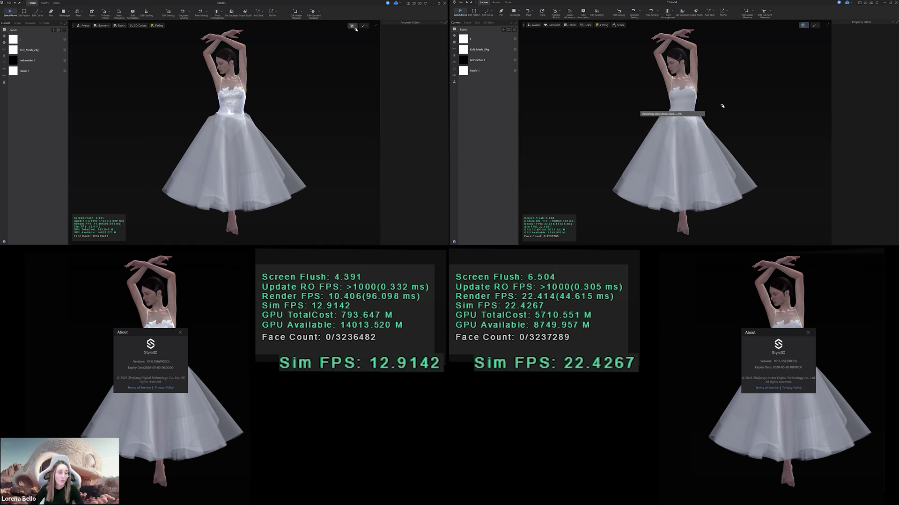
key("space")
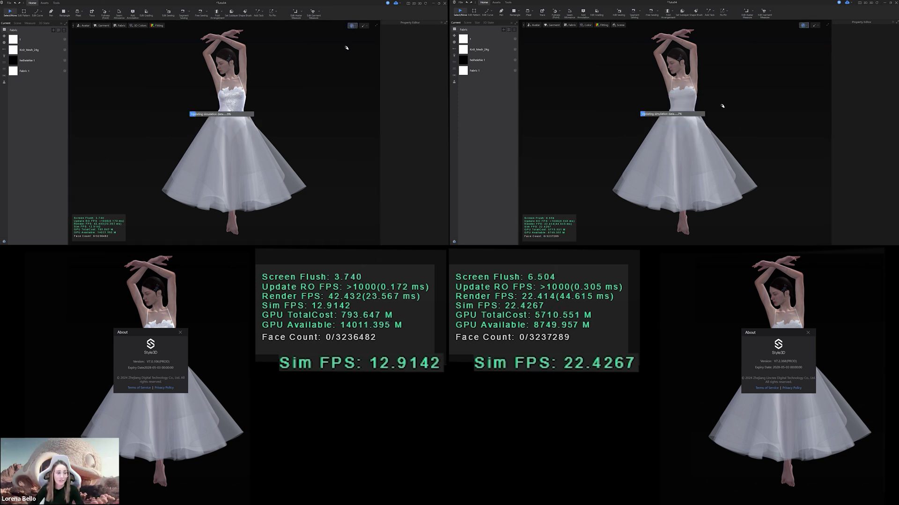